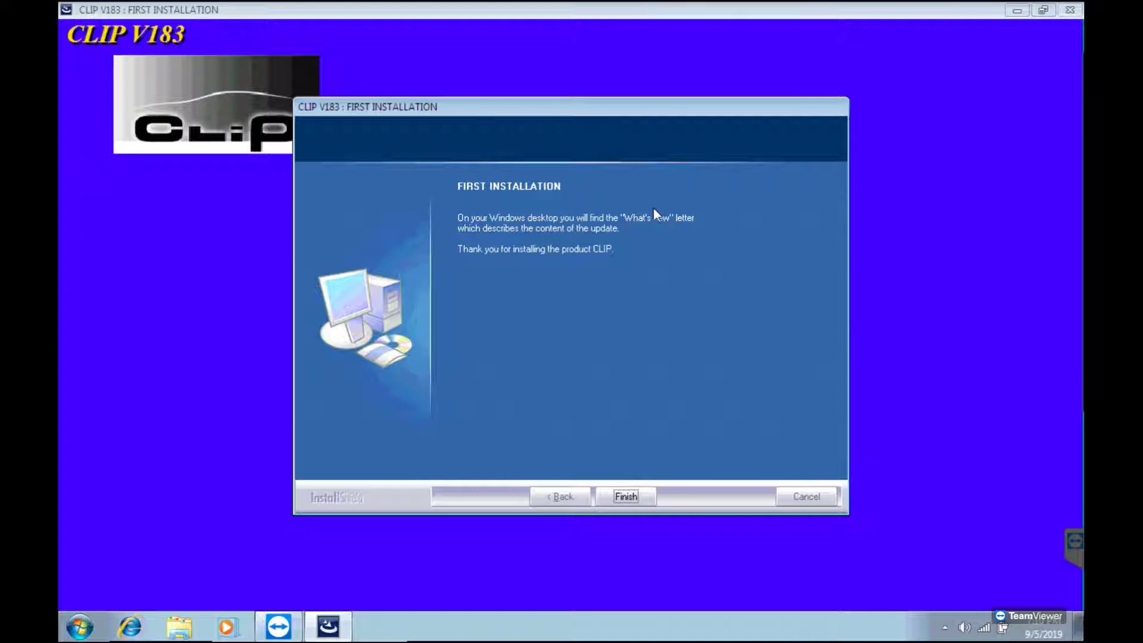
# - Click Finish to close the completed CLIP V183 first-installation wizard
pyautogui.click(625, 496)
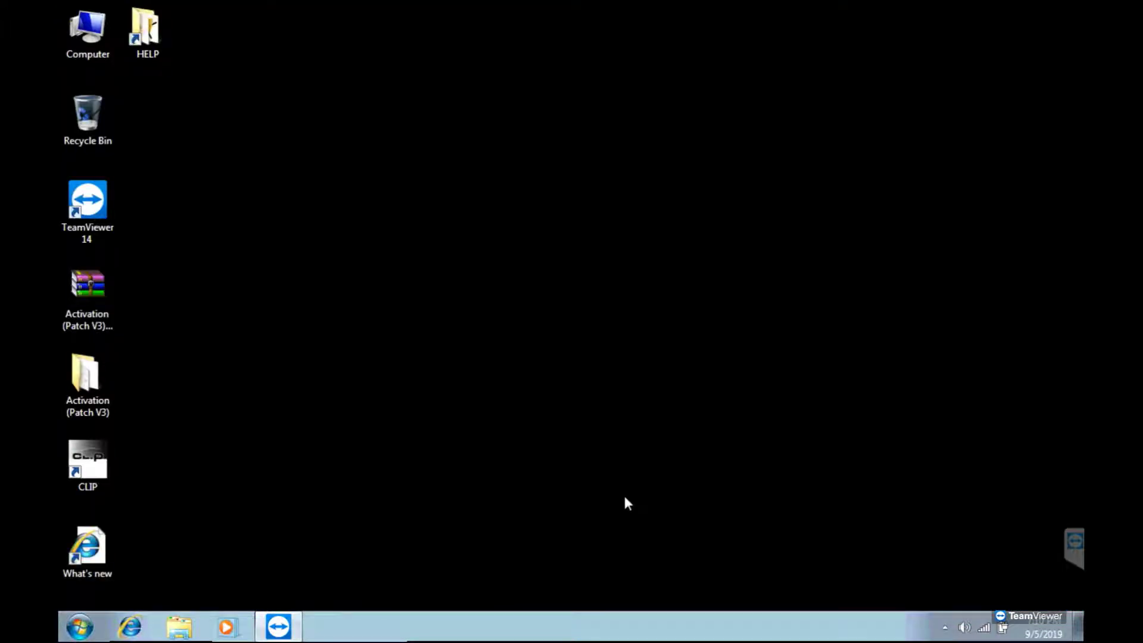
# - Refresh the Windows desktop twice
pyautogui.rightClick(323, 205)
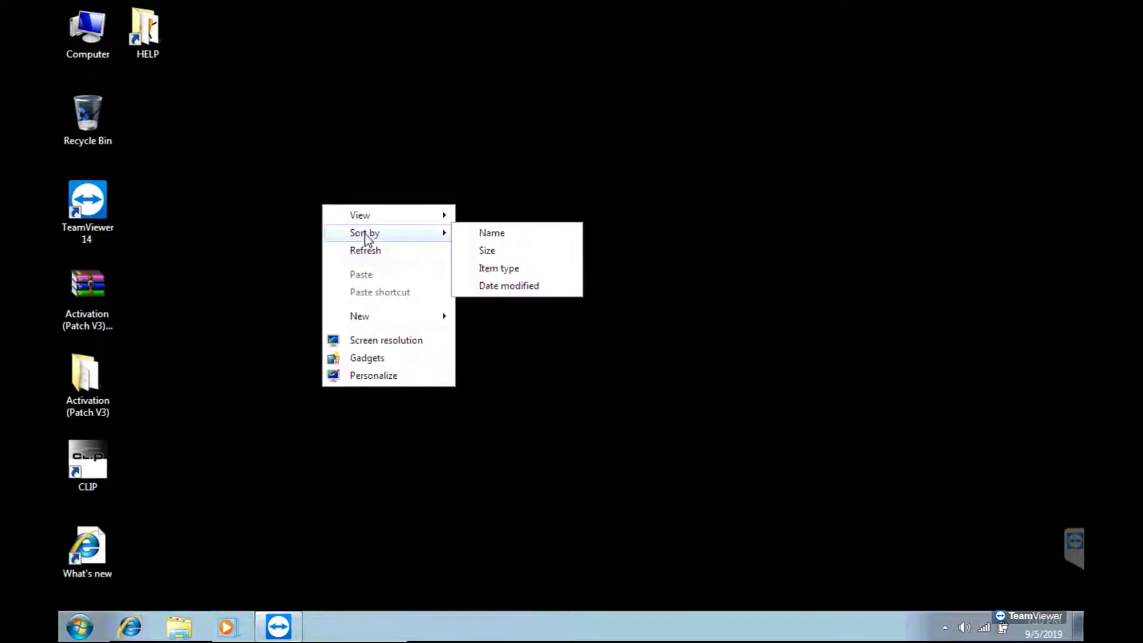
pyautogui.click(375, 249)
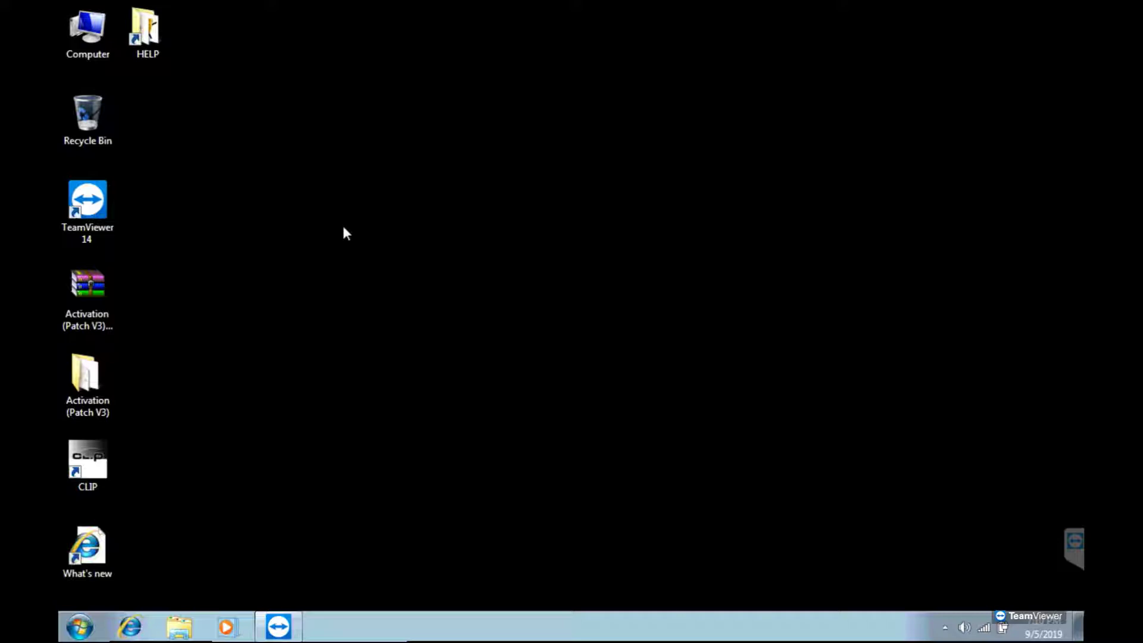
pyautogui.rightClick(276, 231)
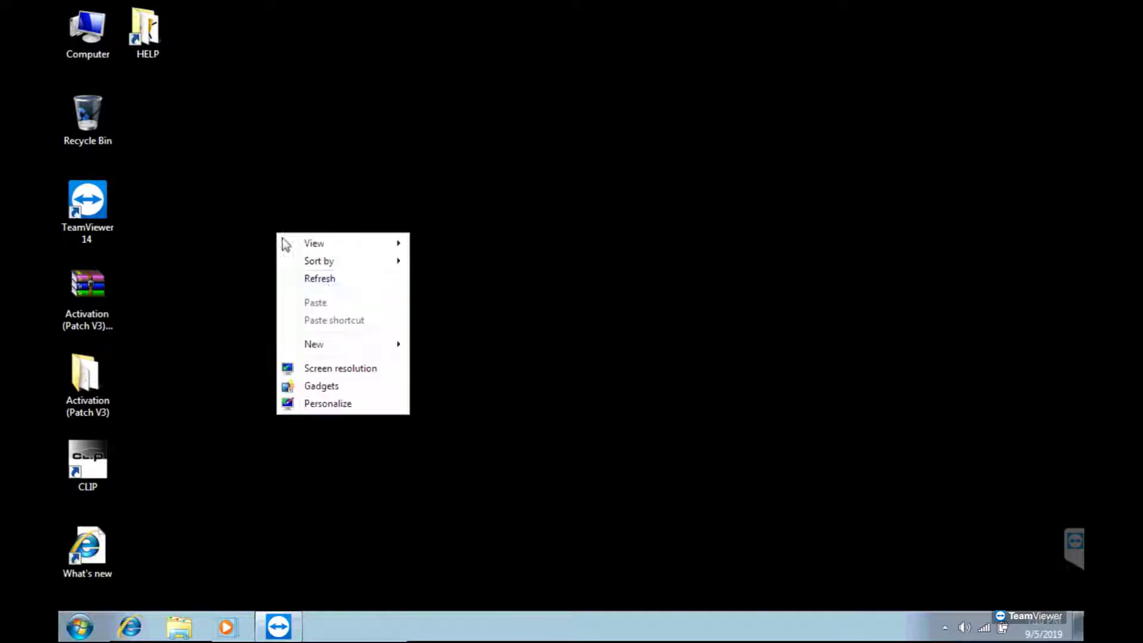
pyautogui.click(334, 277)
# - Open the CLIP shortcut's file location from its Properties dialog
pyautogui.rightClick(105, 448)
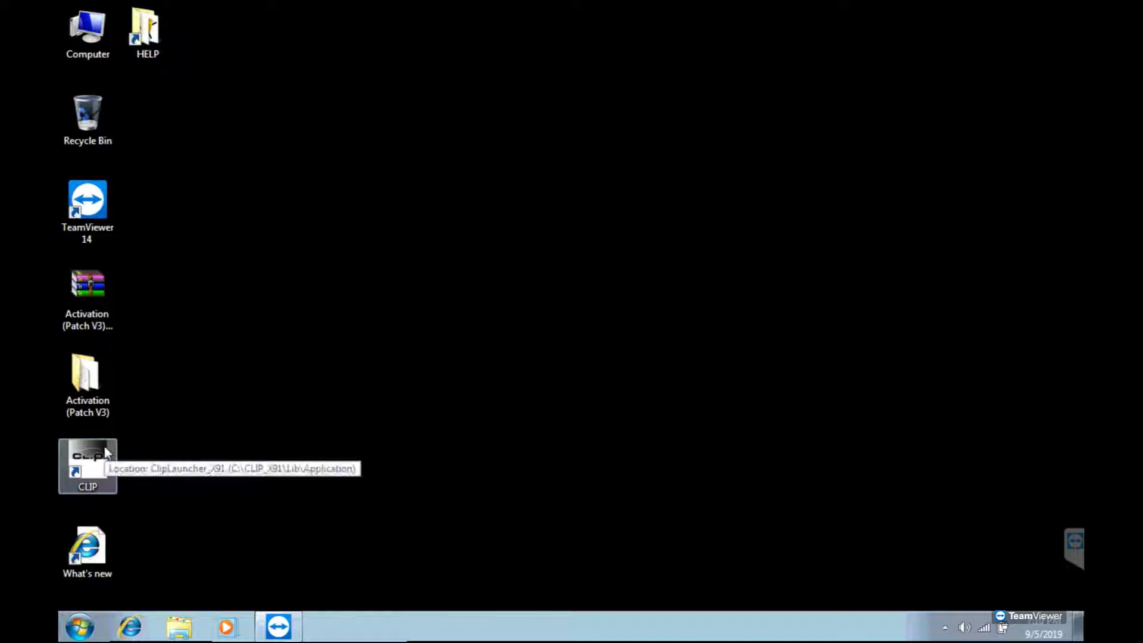
pyautogui.click(179, 436)
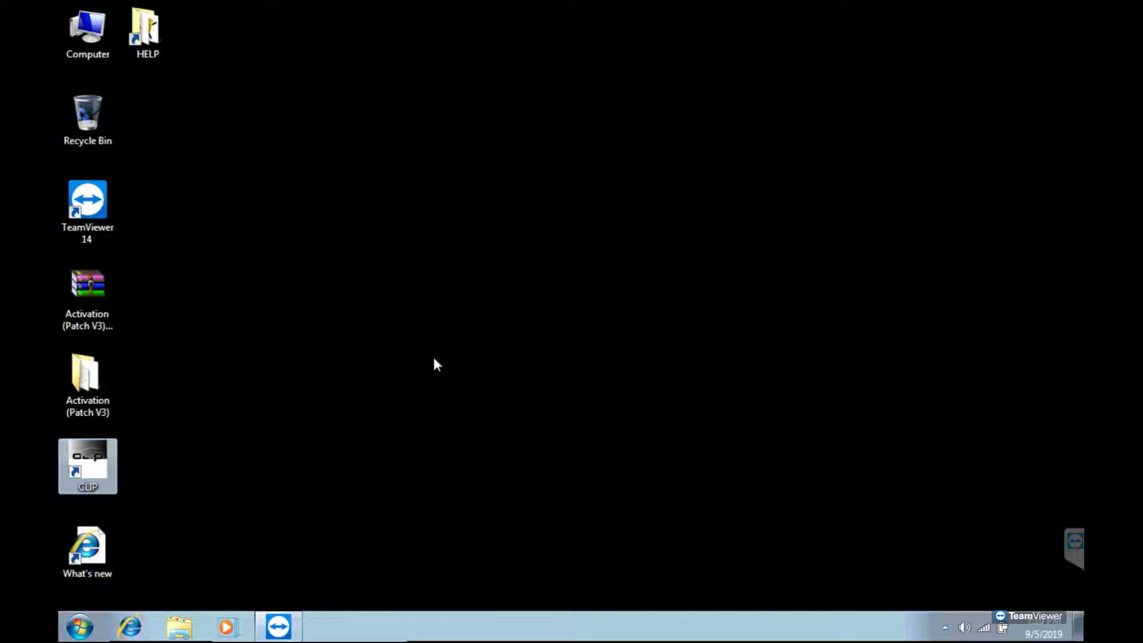
pyautogui.moveTo(344, 197); pyautogui.dragTo(516, 104)
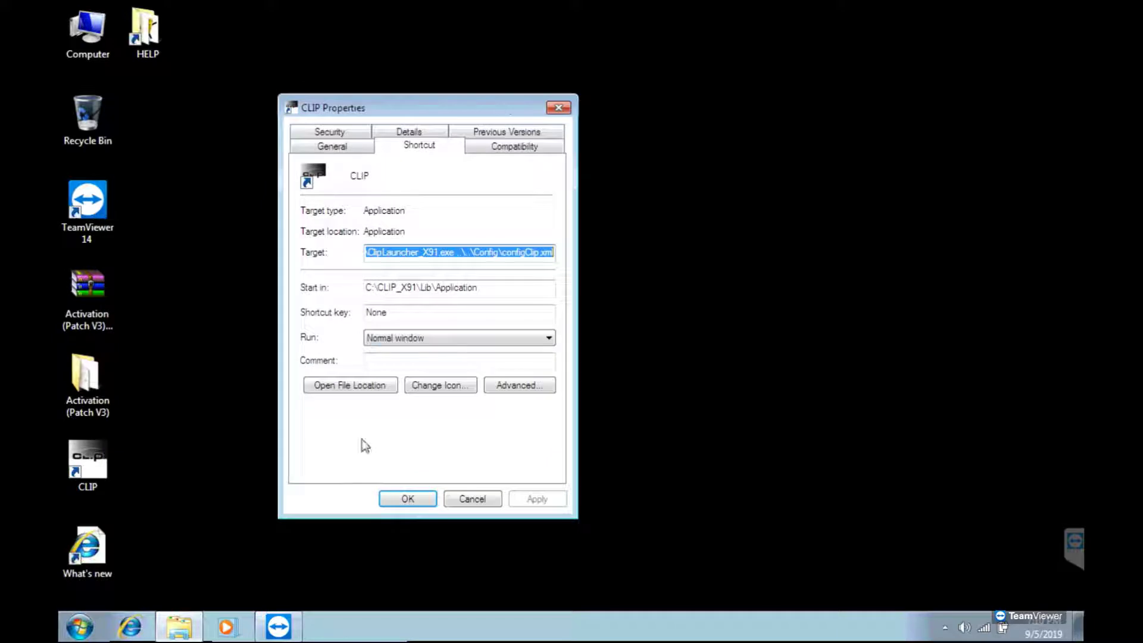
pyautogui.click(438, 338)
pyautogui.click(350, 385)
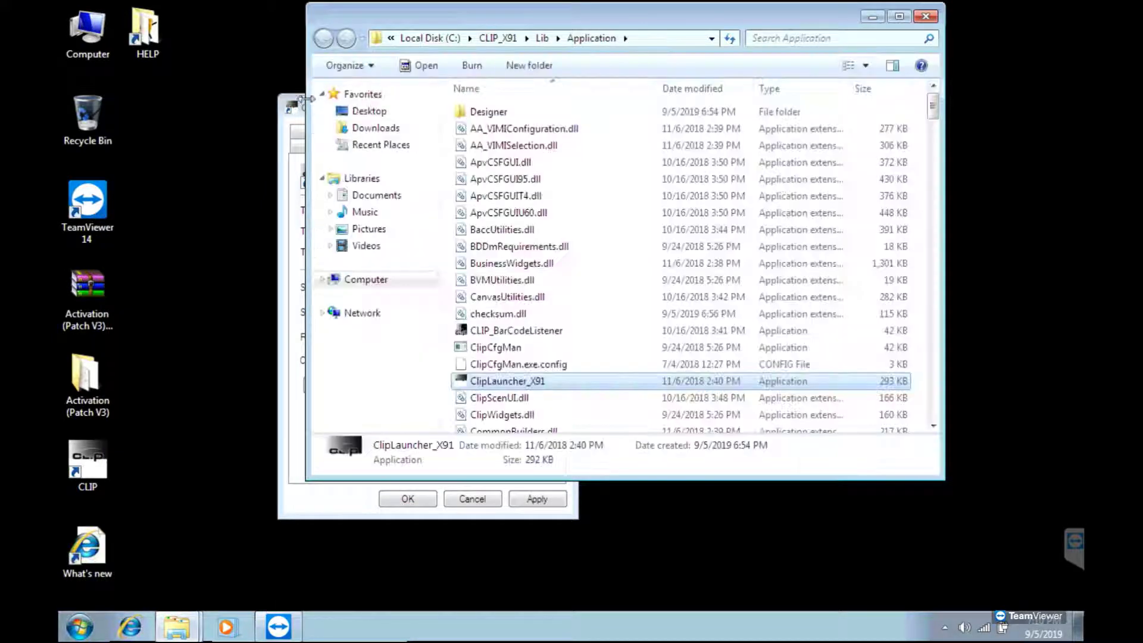
# - Close the CLIP Properties dialog and reposition the Application folder window
pyautogui.click(291, 108)
pyautogui.click(421, 119)
pyautogui.click(558, 107)
pyautogui.moveTo(596, 17); pyautogui.dragTo(562, 41)
# - Cut the original RSRWin from the Application folder and paste it onto the desktop
pyautogui.click(513, 360)
pyautogui.scroll(-15, 516, 362)
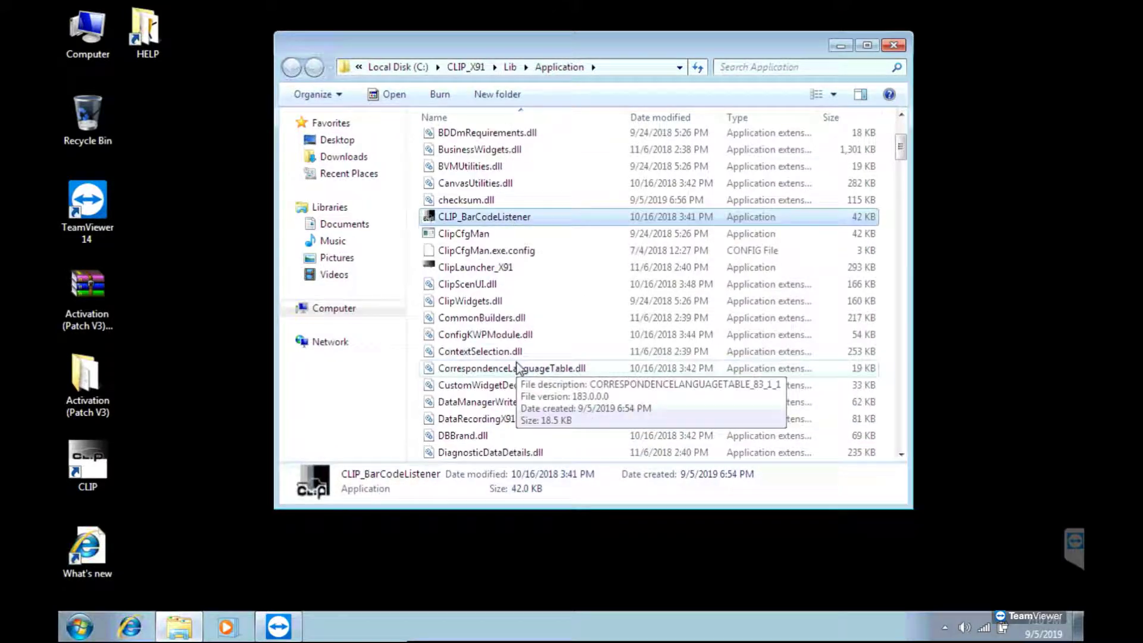
pyautogui.scroll(-15, 516, 362)
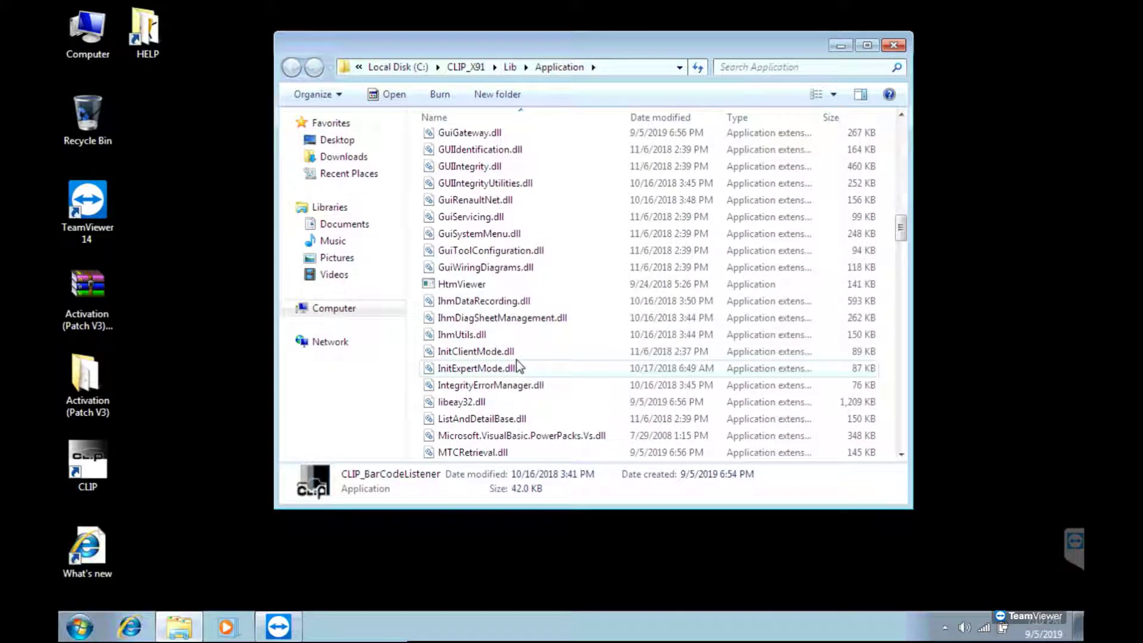
pyautogui.scroll(-6, 516, 362)
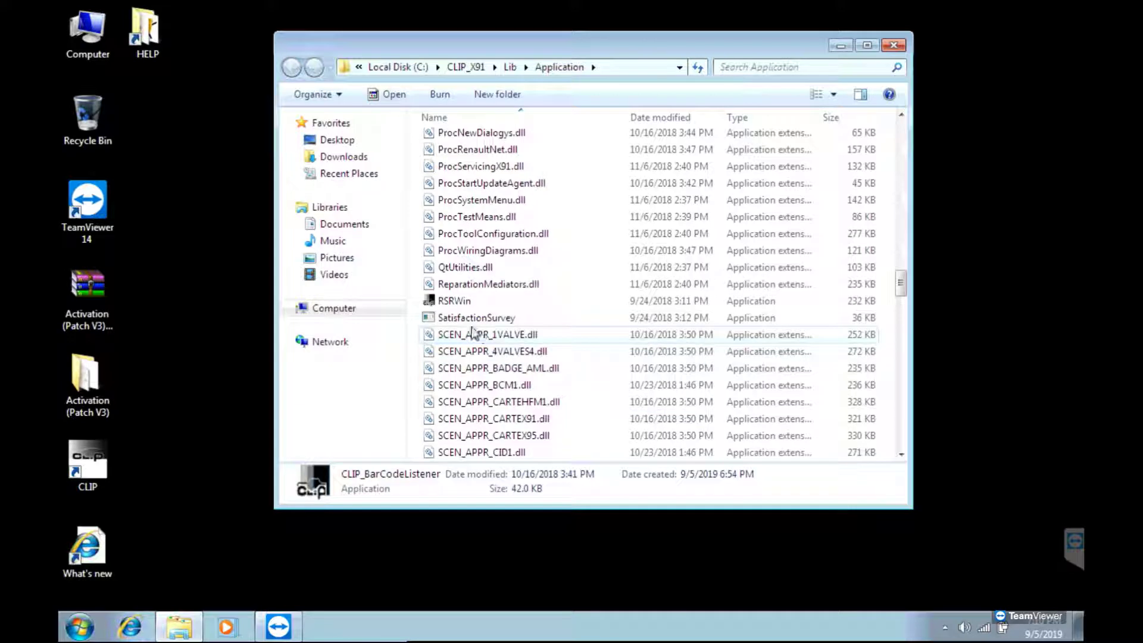
pyautogui.click(456, 301)
pyautogui.moveTo(588, 57); pyautogui.dragTo(531, 118)
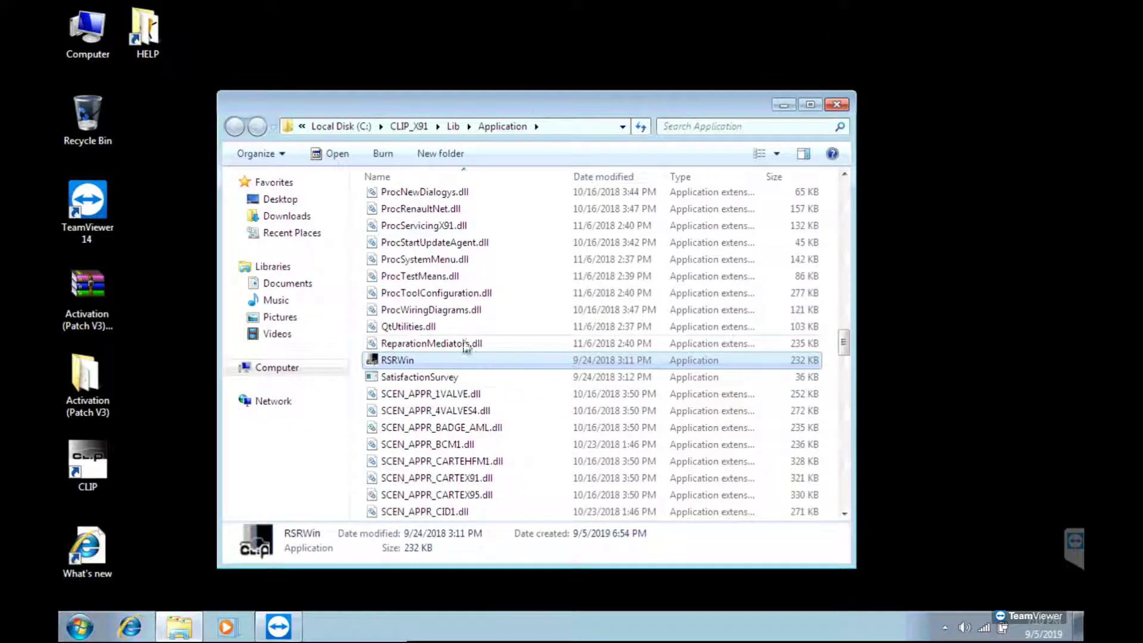
pyautogui.rightClick(397, 356)
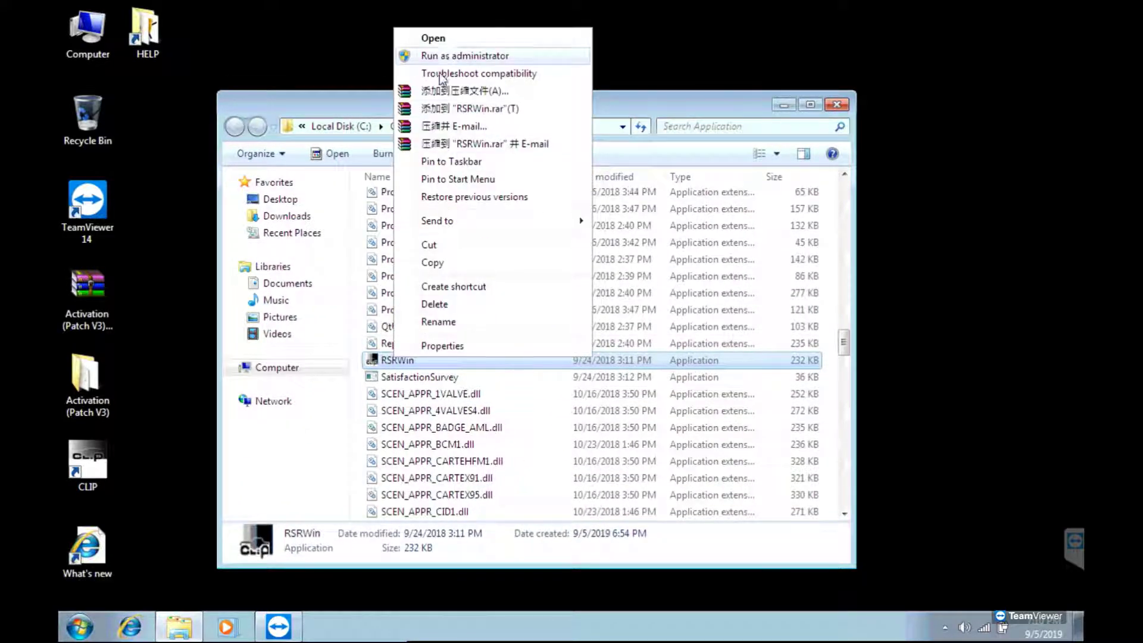
pyautogui.click(436, 261)
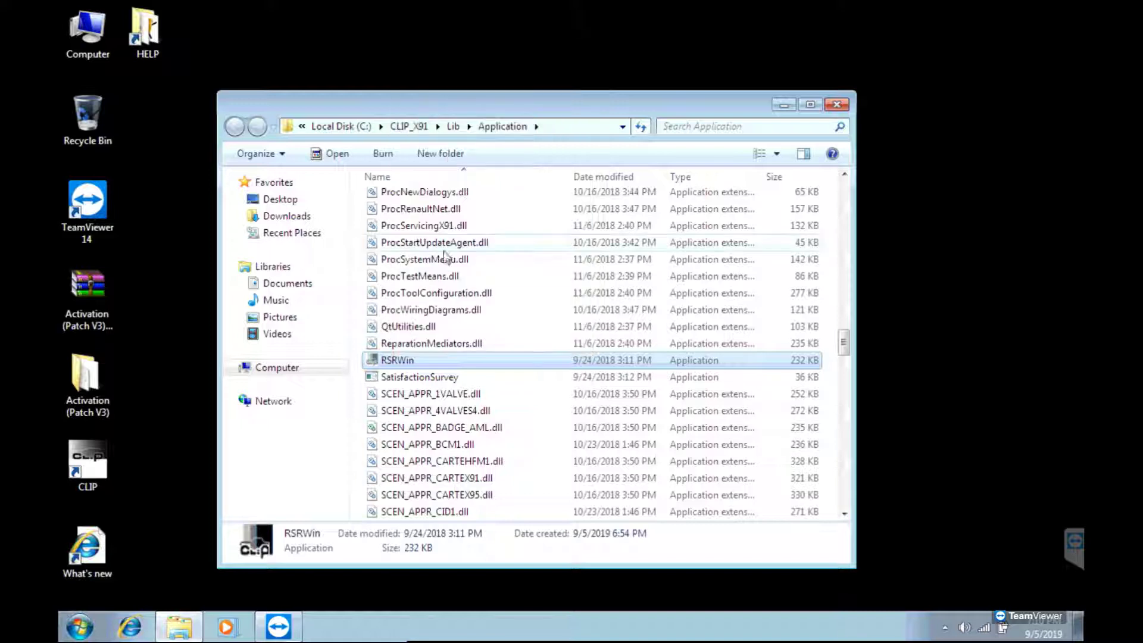
pyautogui.rightClick(1013, 38)
pyautogui.click(1006, 111)
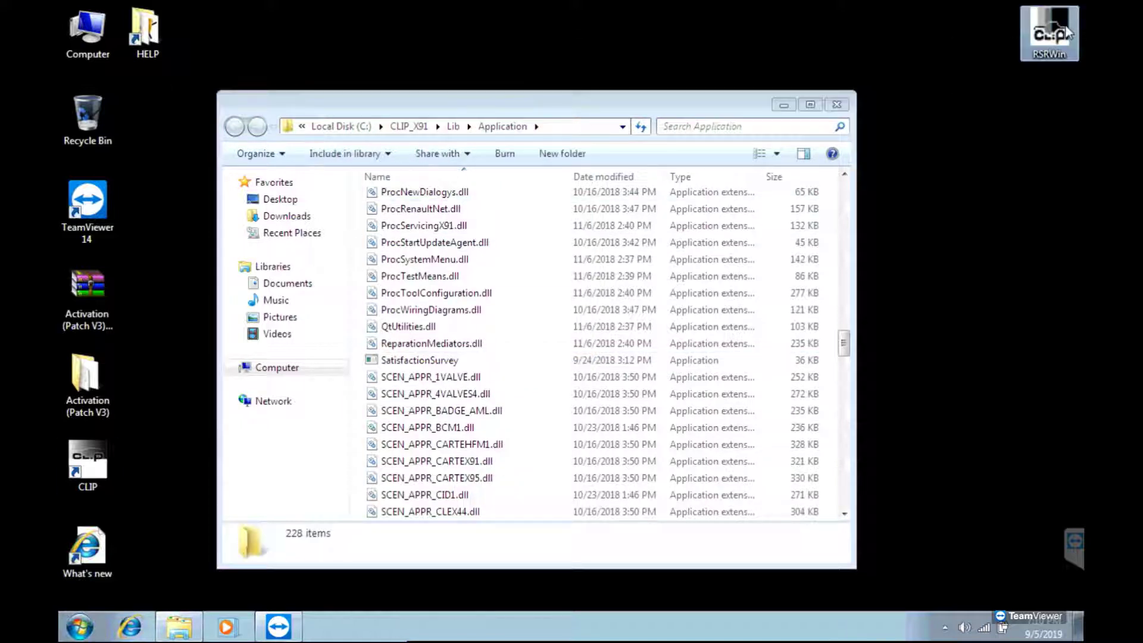
# - Copy the patched RSRWin from the Activation (Patch V3) folder
pyautogui.moveTo(1027, 69); pyautogui.dragTo(1051, 117)
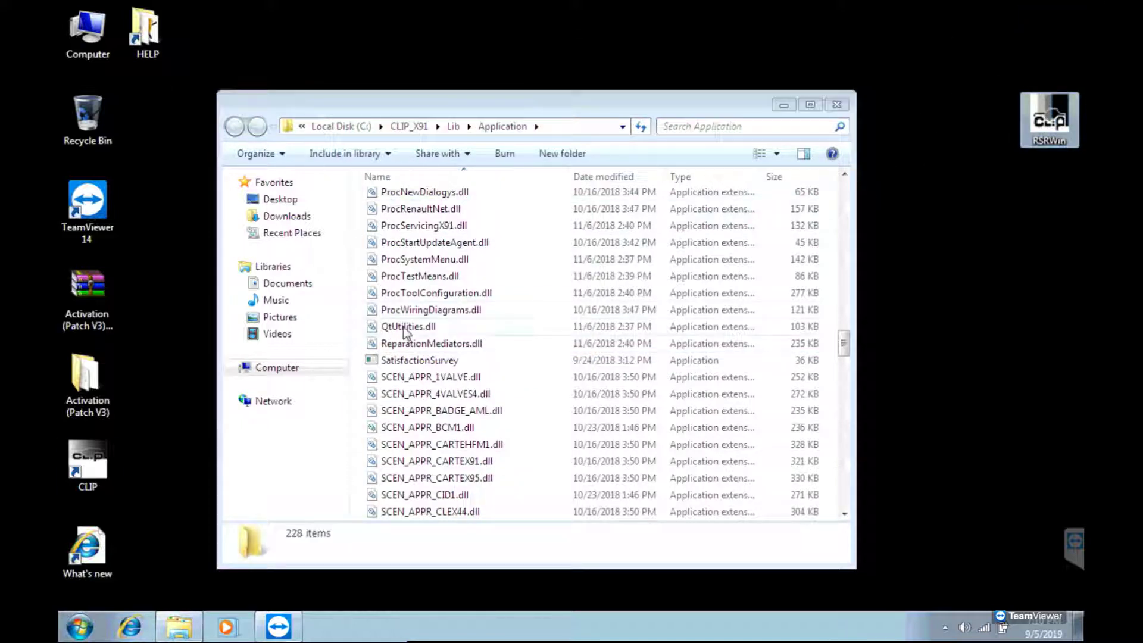
pyautogui.click(85, 379)
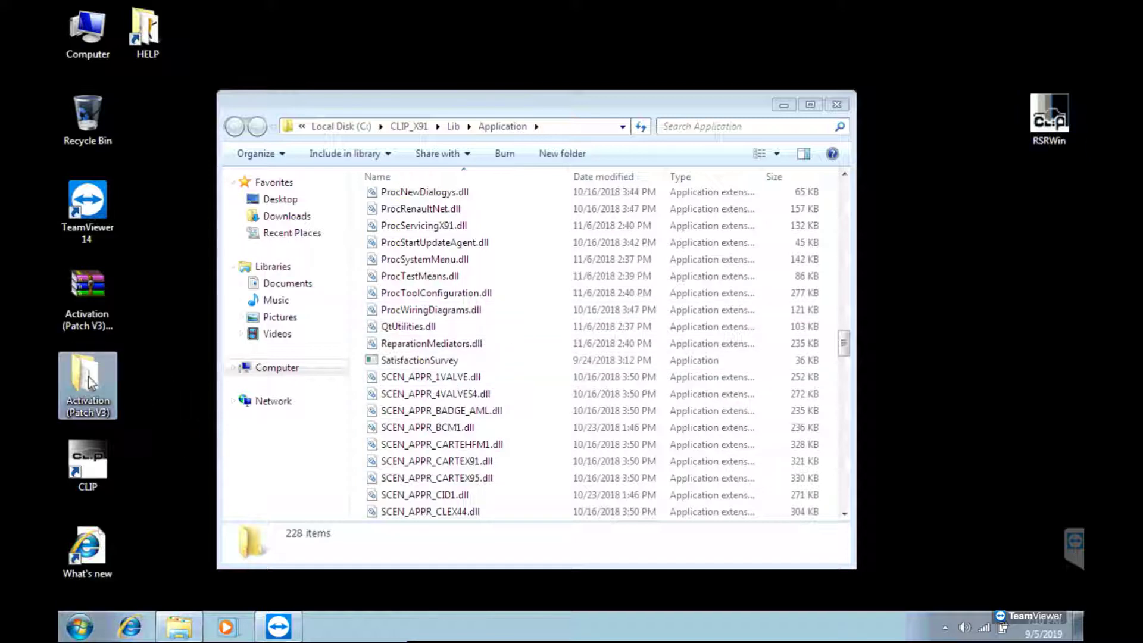
pyautogui.rightClick(85, 377)
pyautogui.click(147, 51)
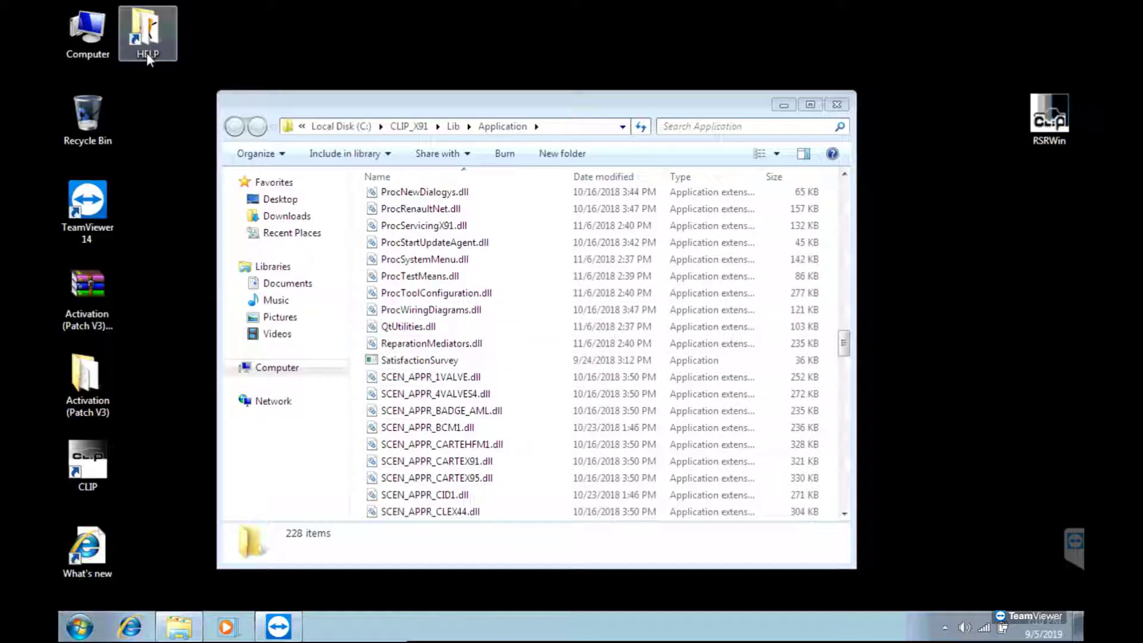
pyautogui.click(630, 360)
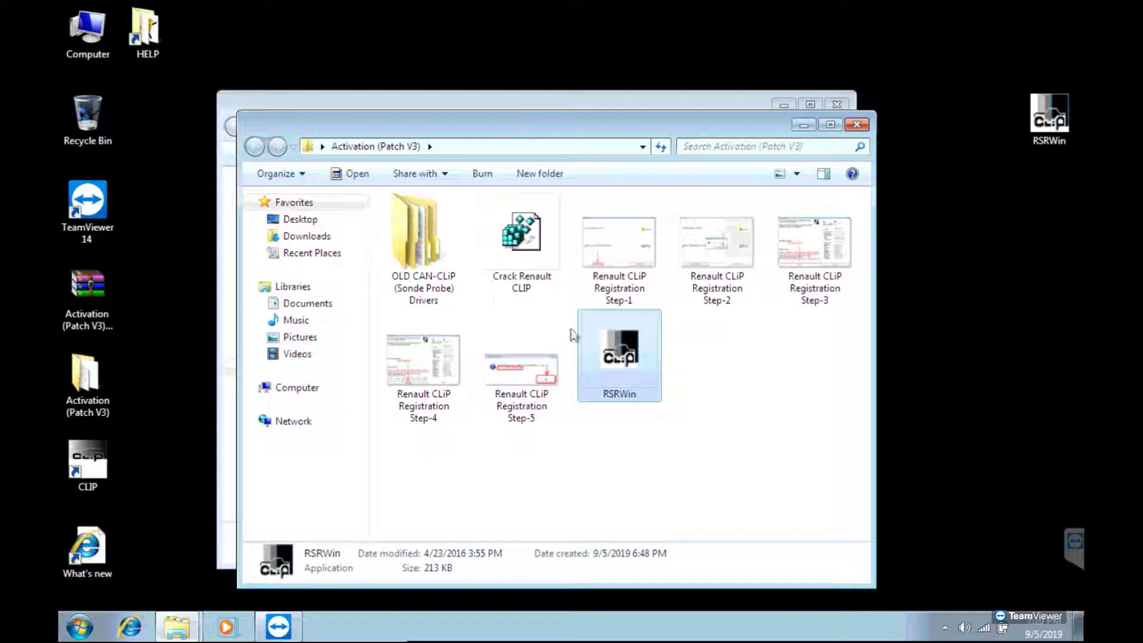
pyautogui.rightClick(613, 331)
pyautogui.click(664, 515)
# - Paste the patched RSRWin into the Application folder
pyautogui.click(857, 125)
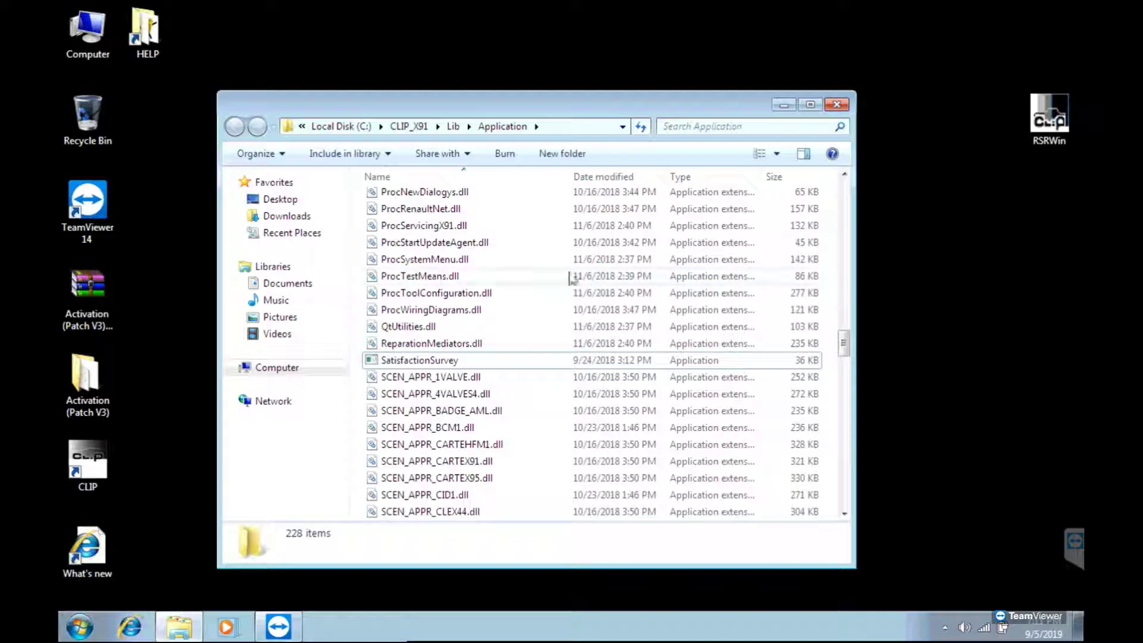
pyautogui.rightClick(492, 309)
pyautogui.click(545, 420)
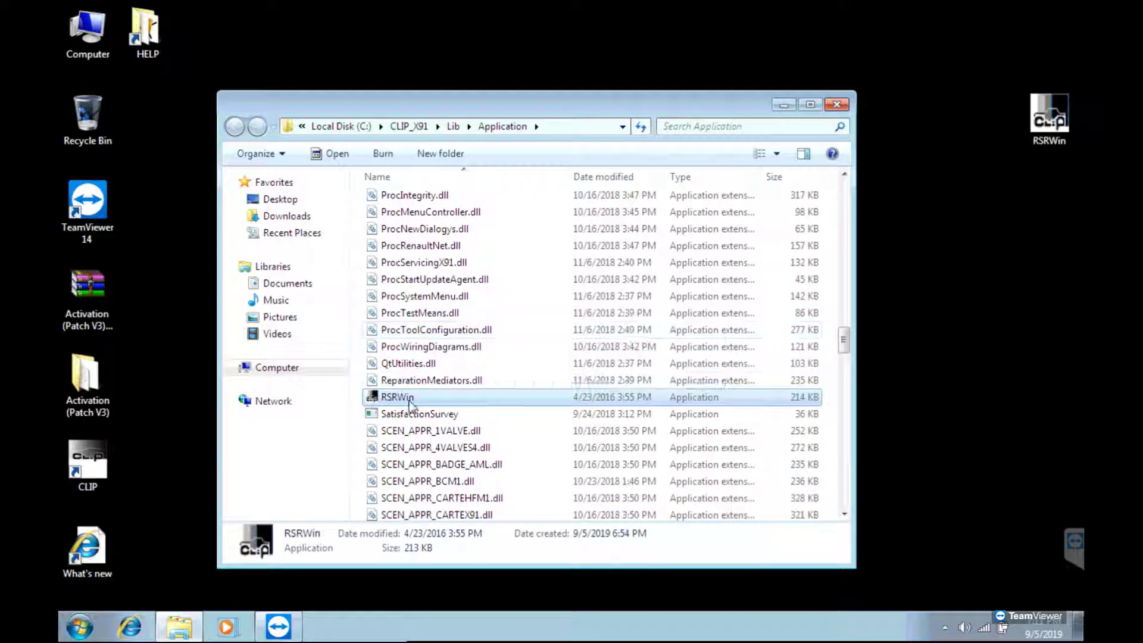
# - Launch the patched RSRWin, accept the licence, and answer No to Renault Network
pyautogui.doubleClick(397, 397)
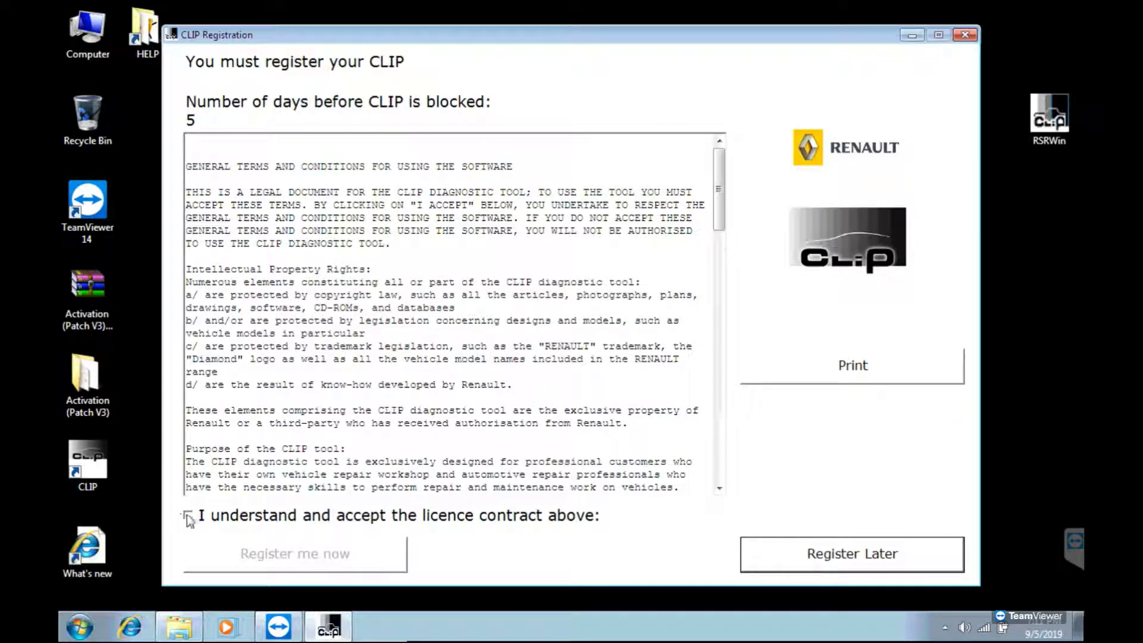
pyautogui.click(188, 516)
pyautogui.click(366, 555)
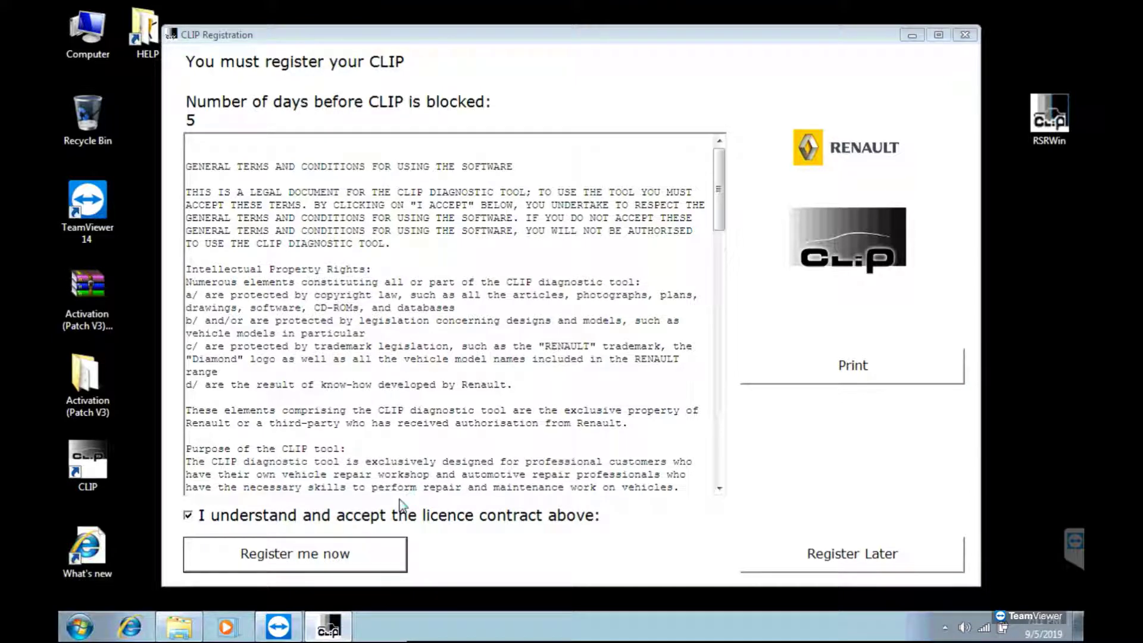
pyautogui.click(665, 372)
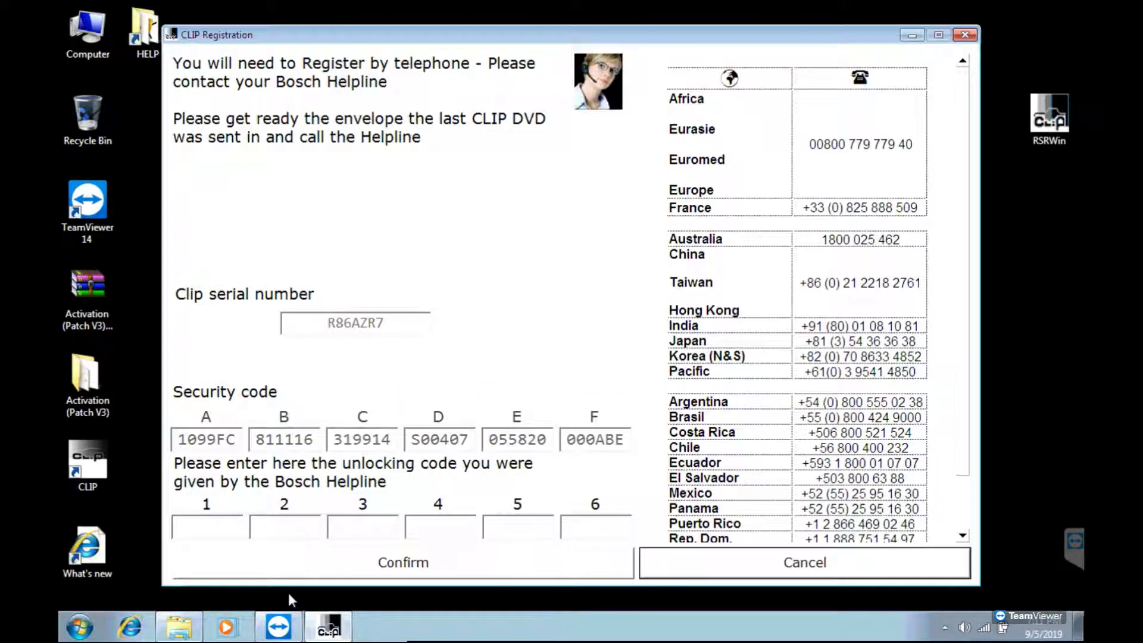
# - Enter the six unlocking codes into fields 1–6 and confirm the registration
pyautogui.click(228, 533)
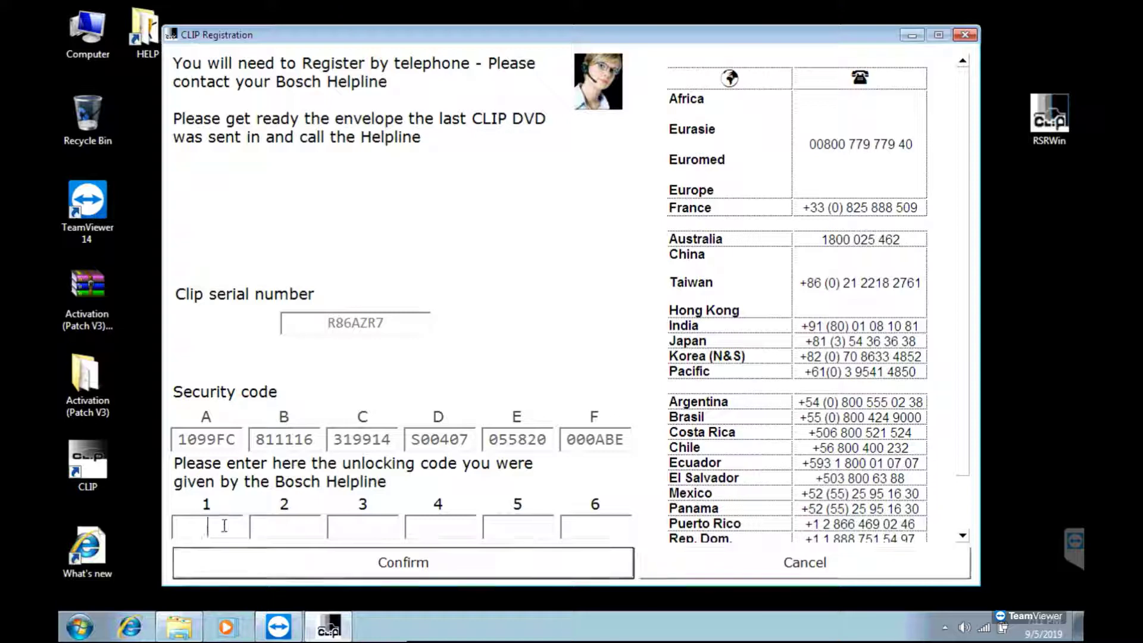
pyautogui.write('333DEF')
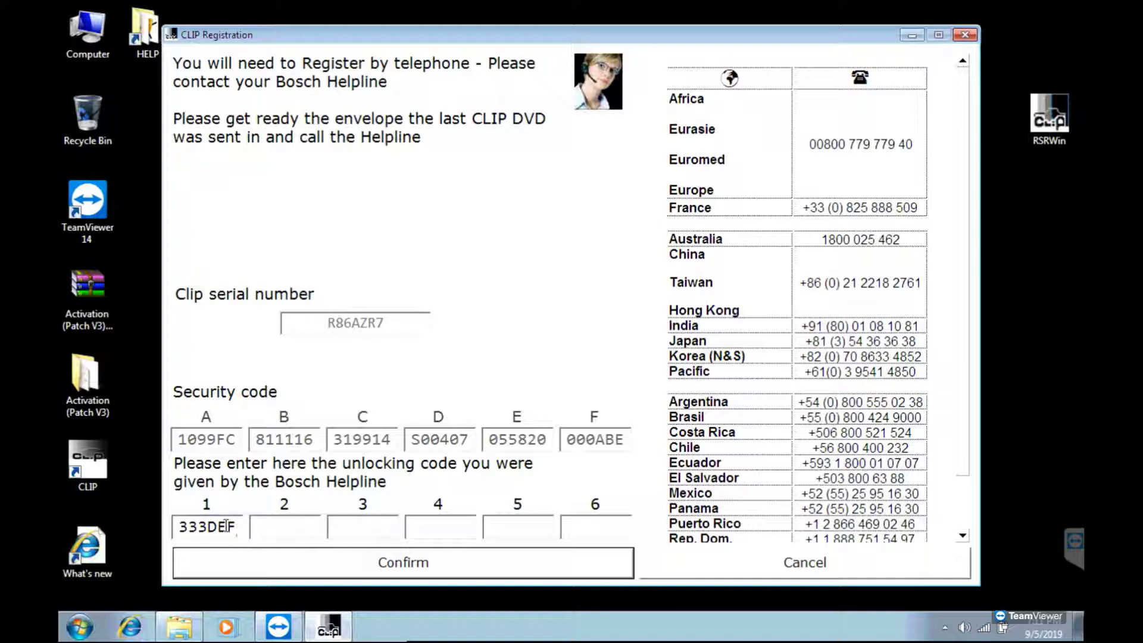
pyautogui.write('111DEF')
pyautogui.press('Tab')
pyautogui.write('111D')
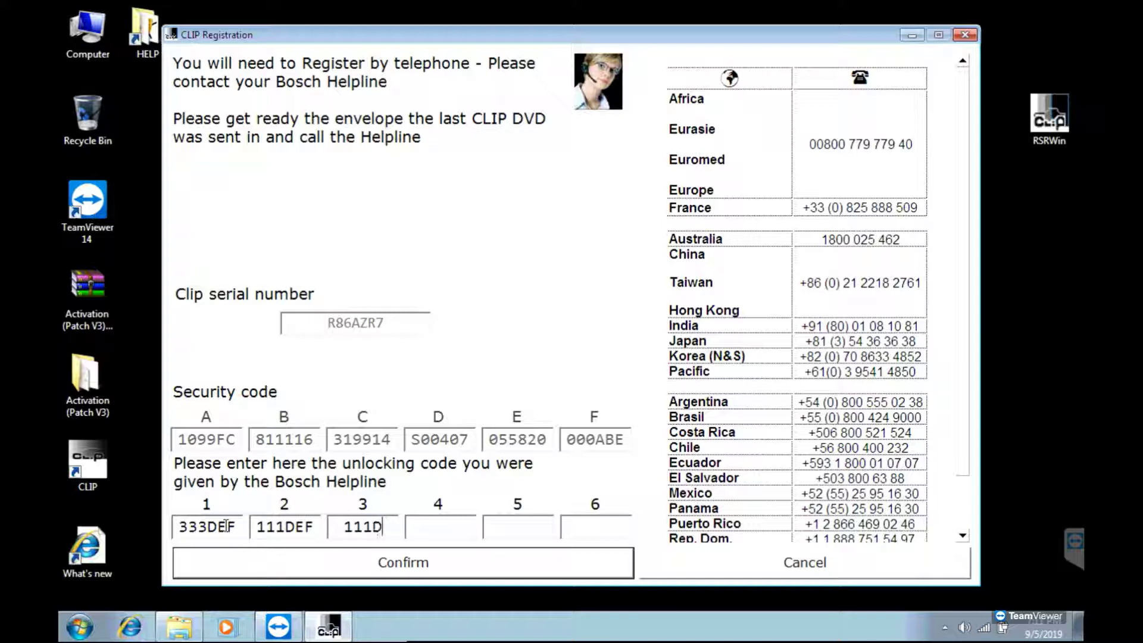
pyautogui.write('EF')
pyautogui.press('Tab')
pyautogui.write('222')
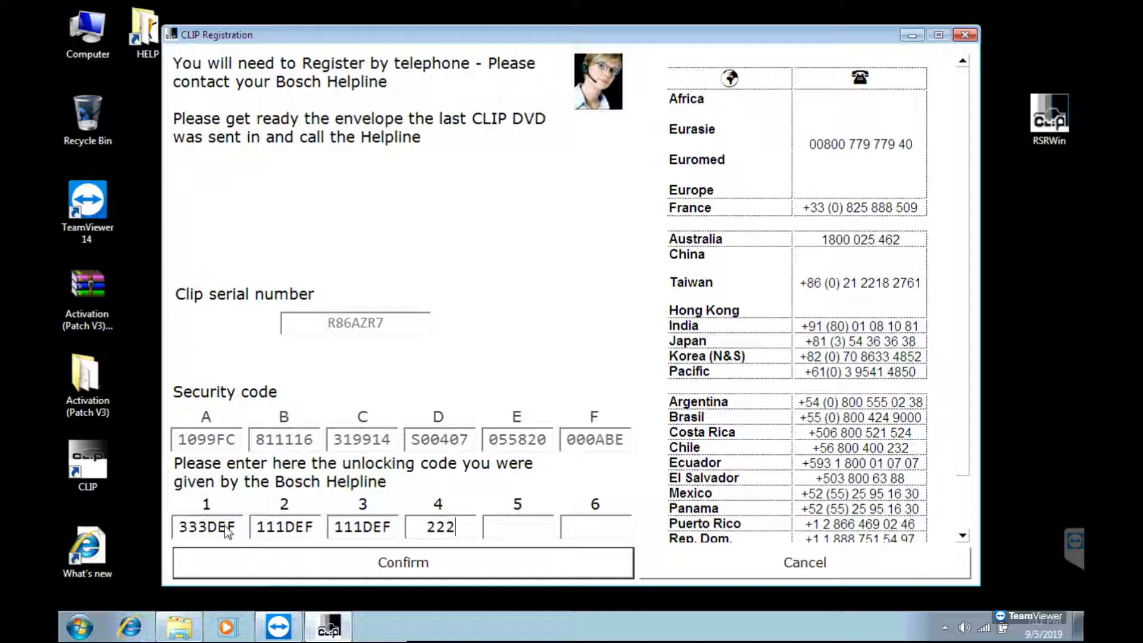
pyautogui.write('DEF')
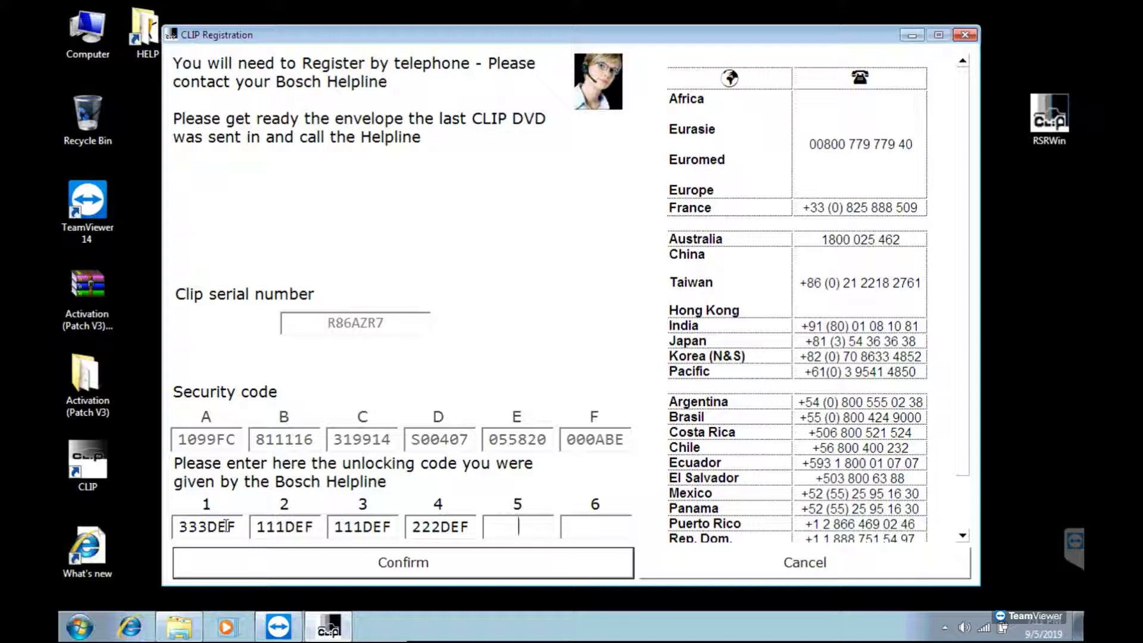
pyautogui.write('221DEF000DEF')
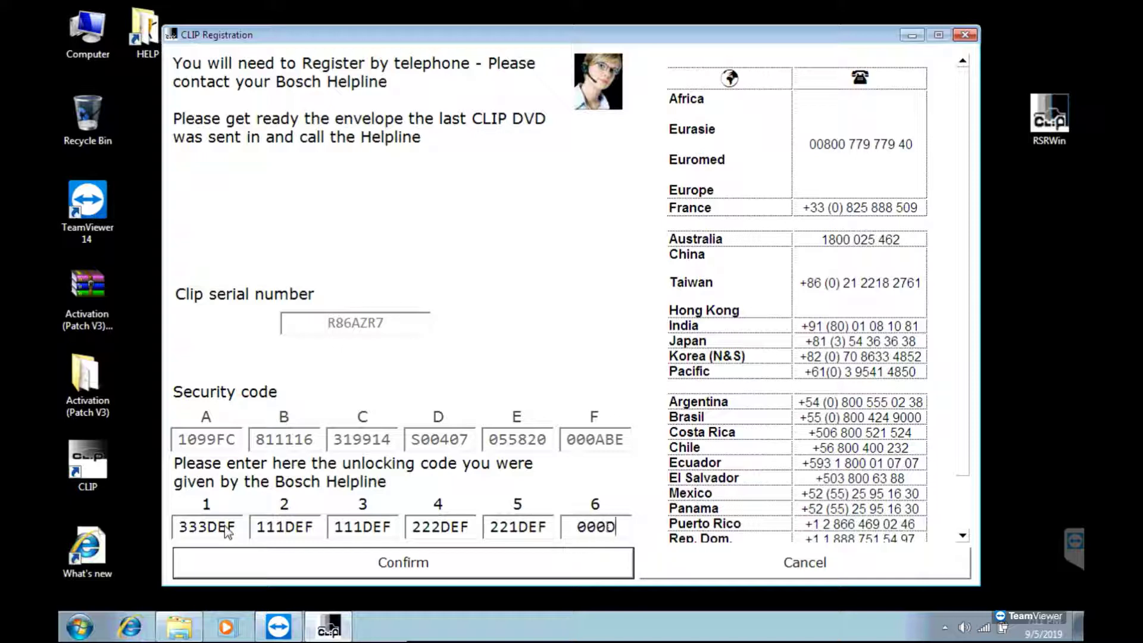
pyautogui.click(585, 569)
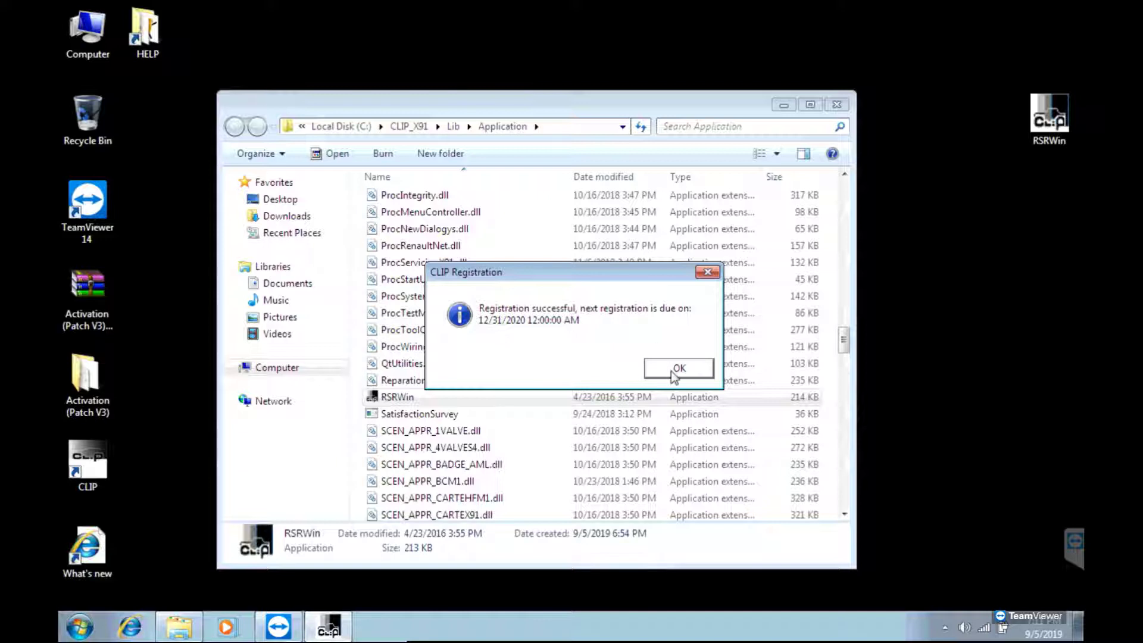
# - Dismiss the registration success message and cut RSRWin from the desktop
pyautogui.click(678, 368)
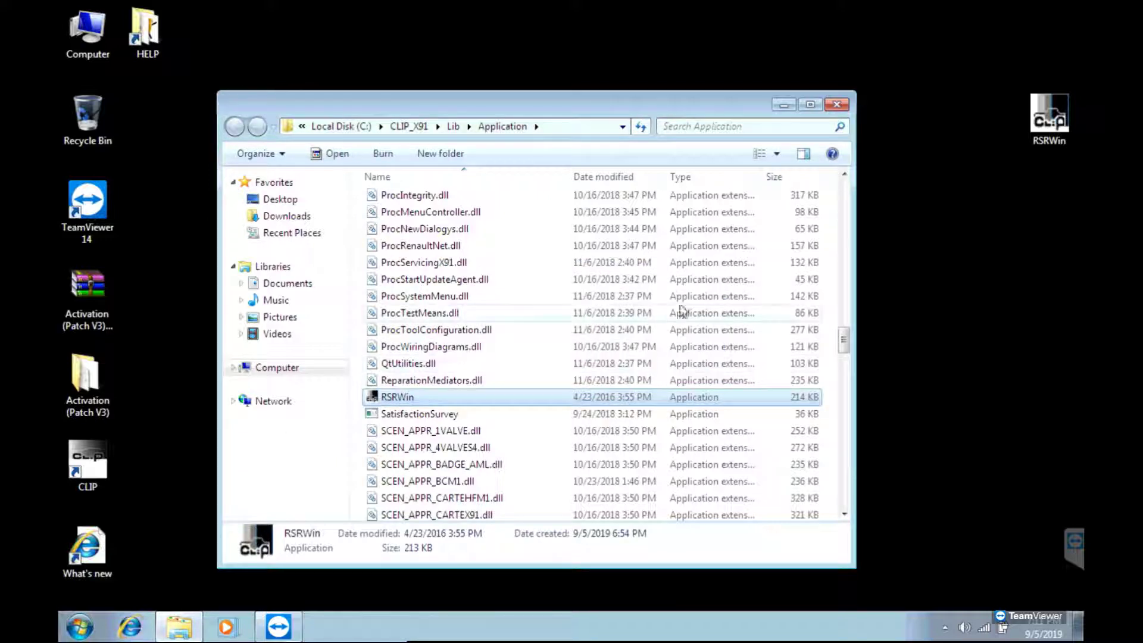
pyautogui.rightClick(1045, 108)
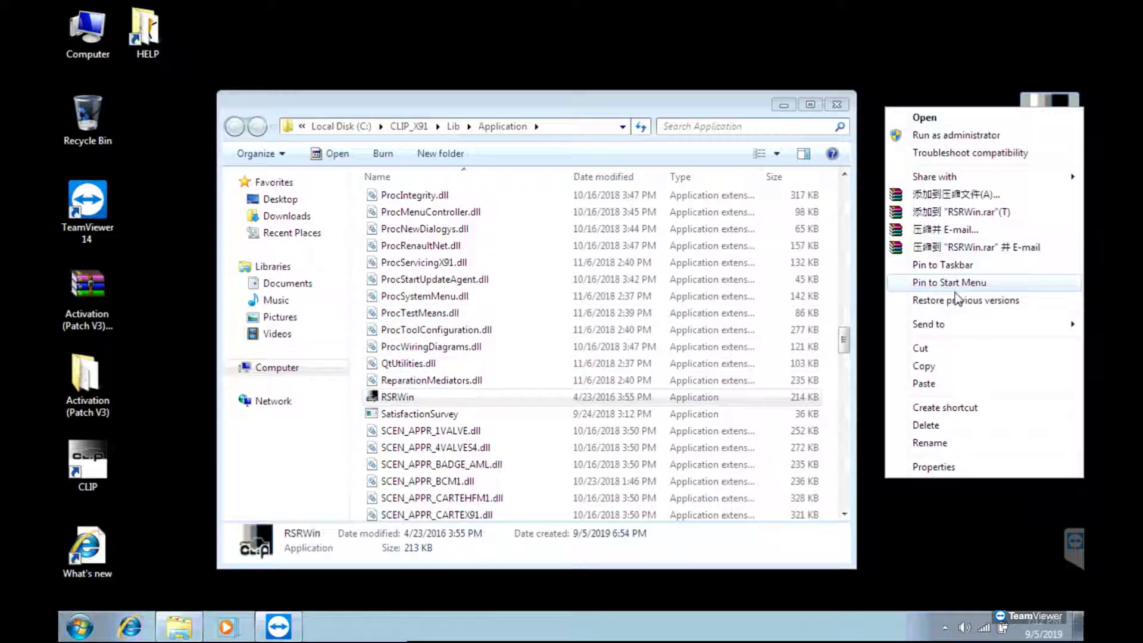
pyautogui.click(939, 349)
# - Paste RSRWin into the Application folder, replacing the existing copy, then close Explorer
pyautogui.rightClick(447, 334)
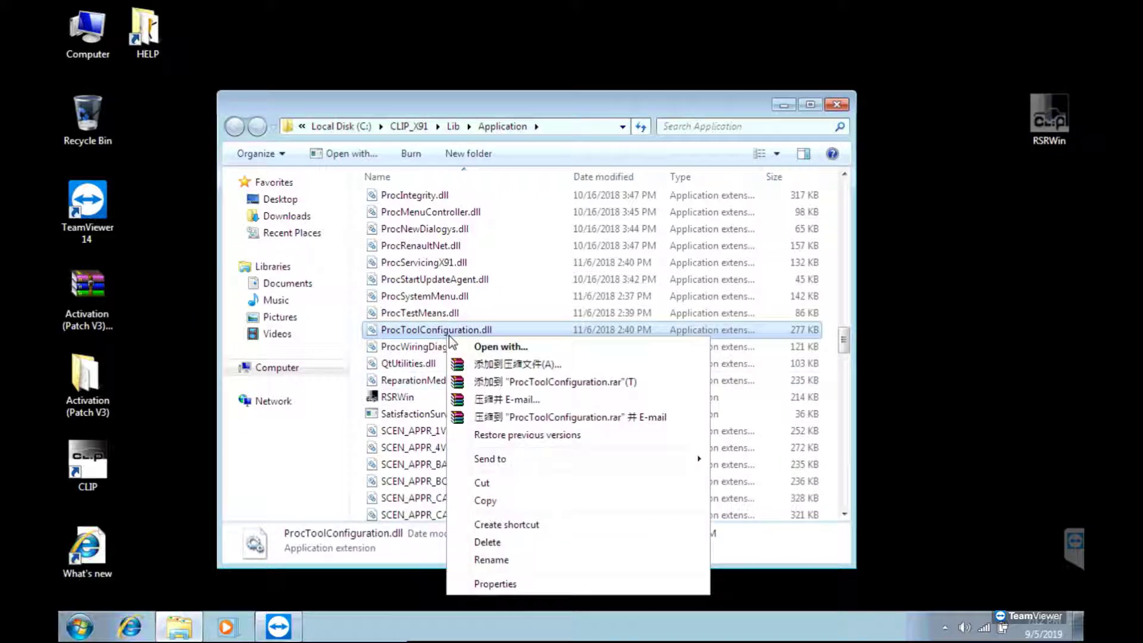
pyautogui.click(411, 364)
pyautogui.rightClick(417, 366)
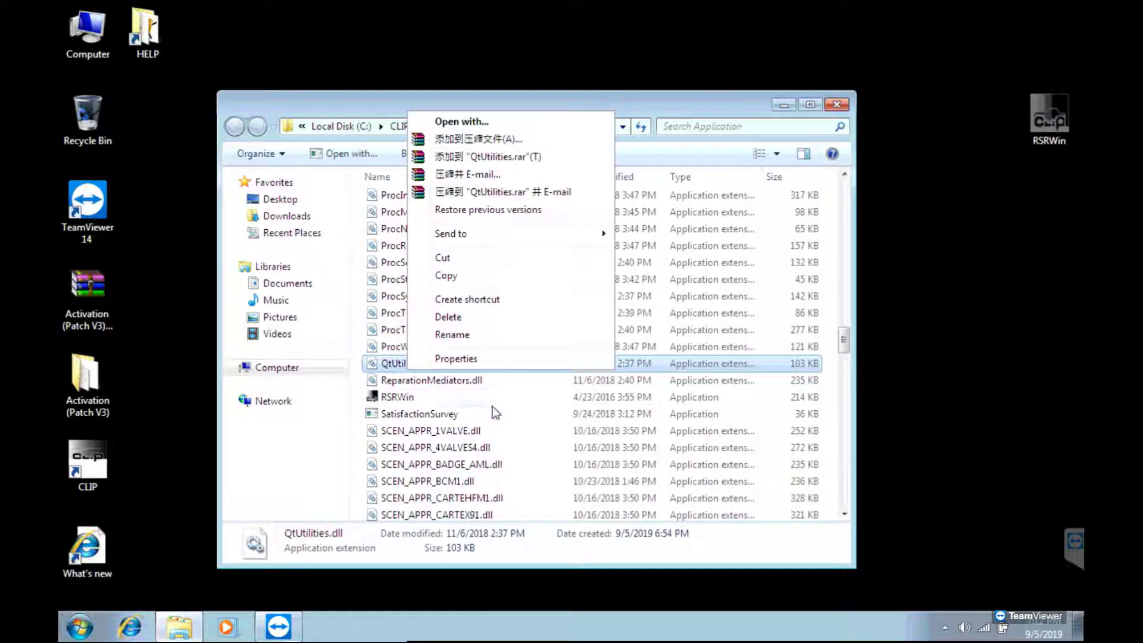
pyautogui.rightClick(517, 402)
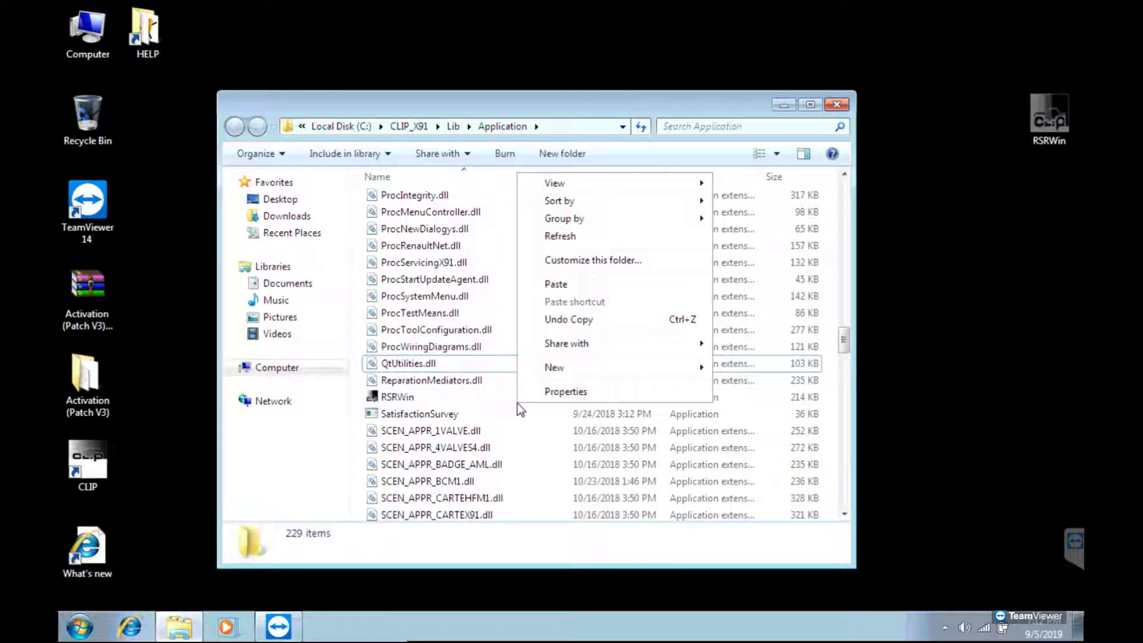
pyautogui.click(573, 286)
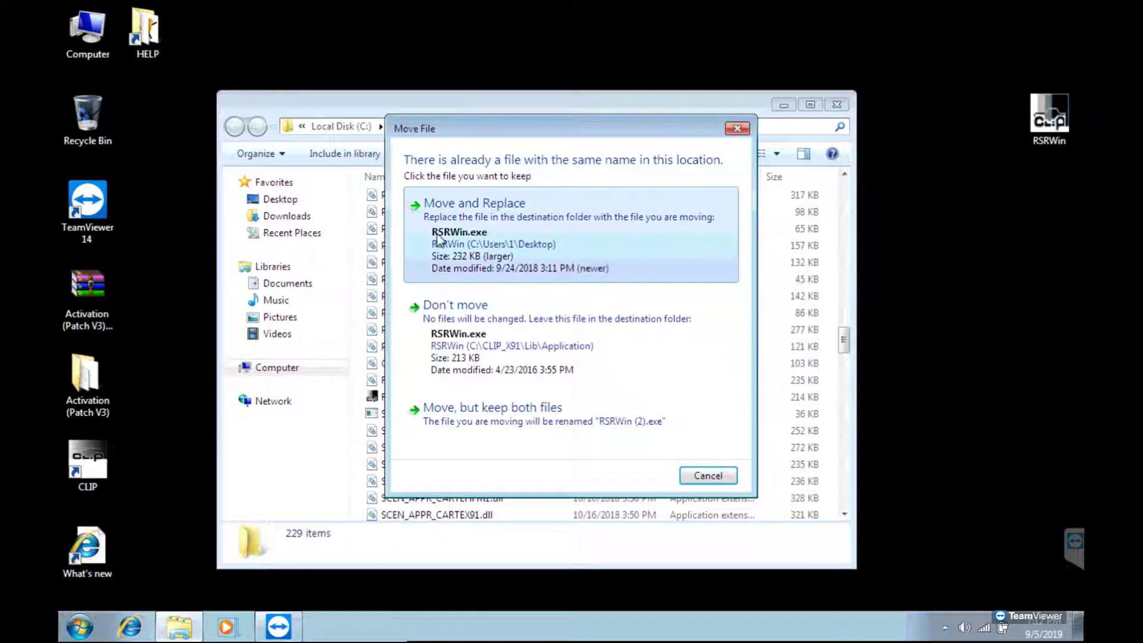
pyautogui.click(453, 235)
pyautogui.click(834, 107)
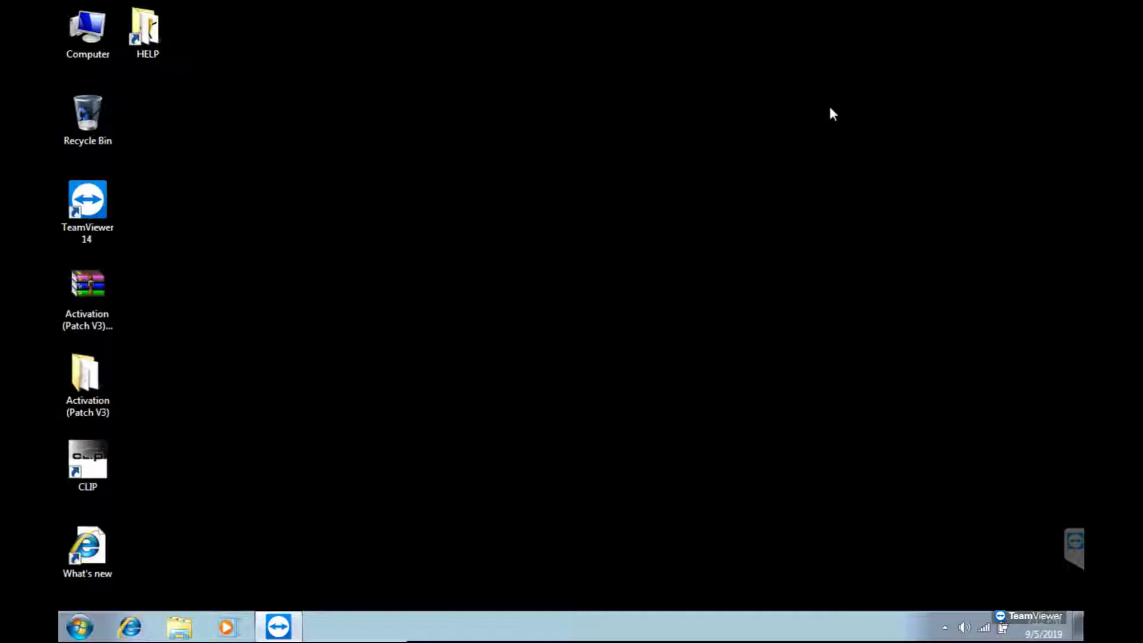
# - Refresh the desktop, then run CLIP as administrator, approving UAC and firewall access
pyautogui.rightClick(315, 314)
pyautogui.click(334, 362)
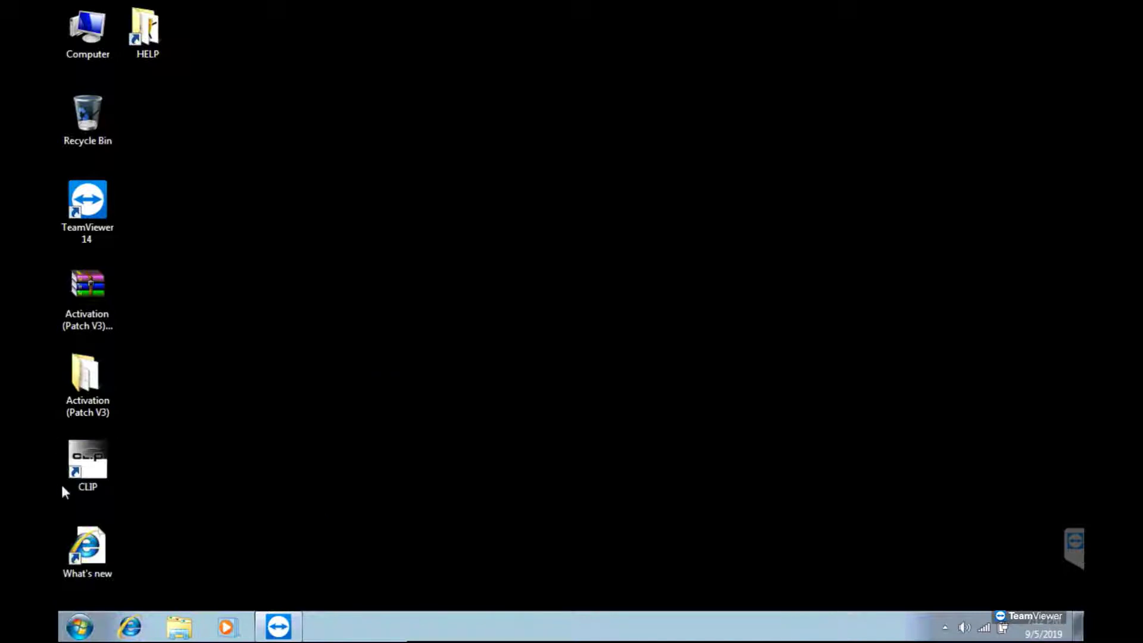
pyautogui.rightClick(107, 467)
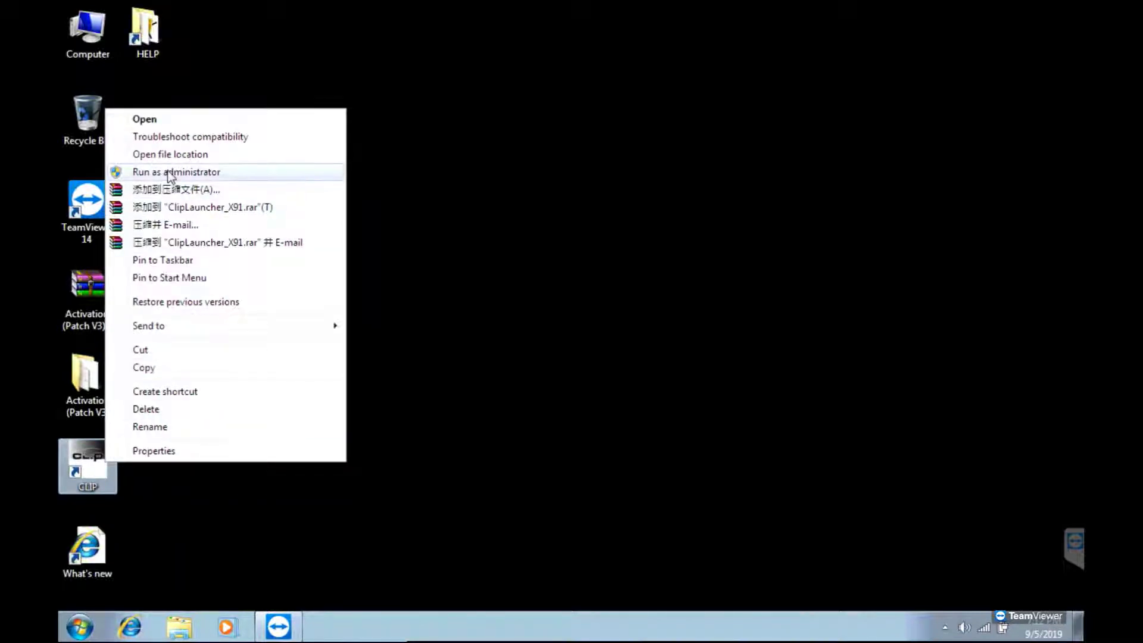
pyautogui.click(173, 172)
pyautogui.click(642, 346)
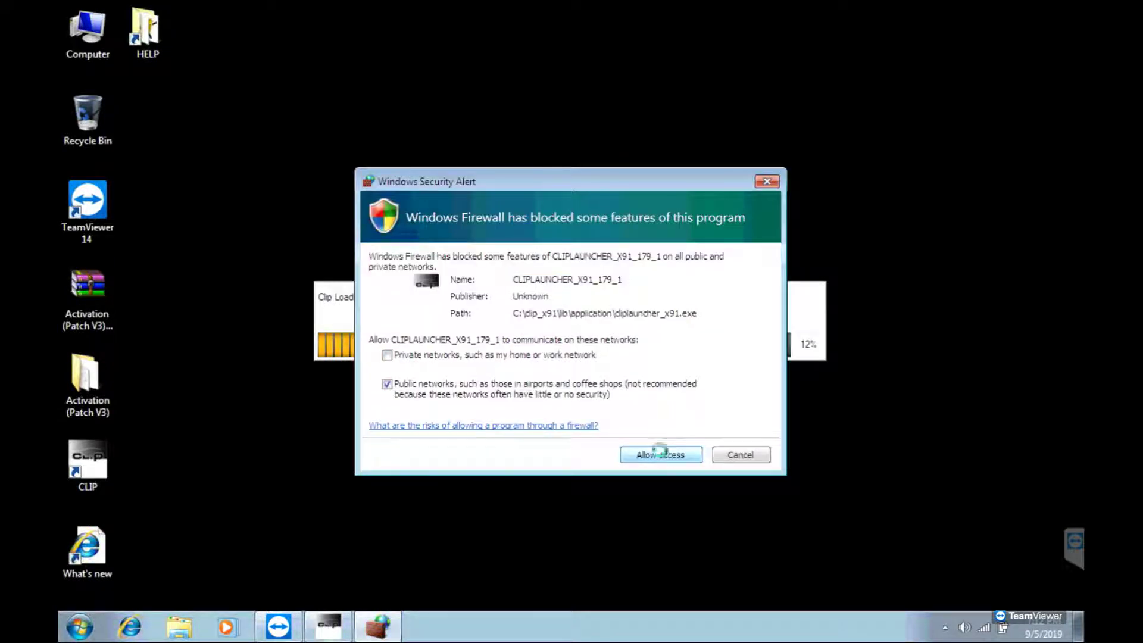
pyautogui.click(658, 453)
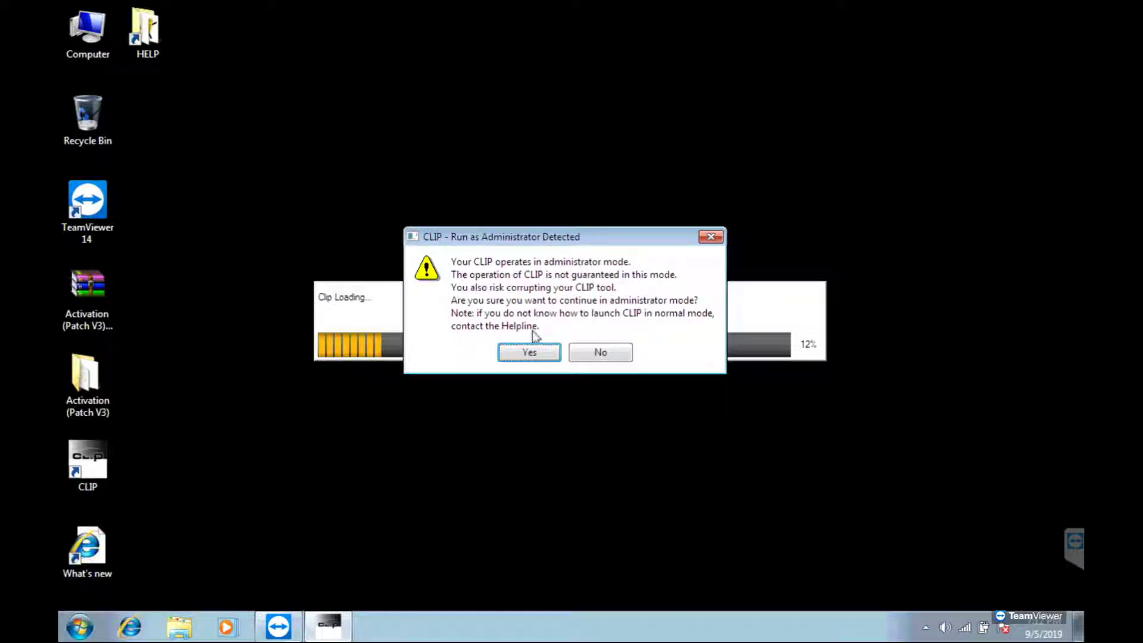
pyautogui.click(537, 354)
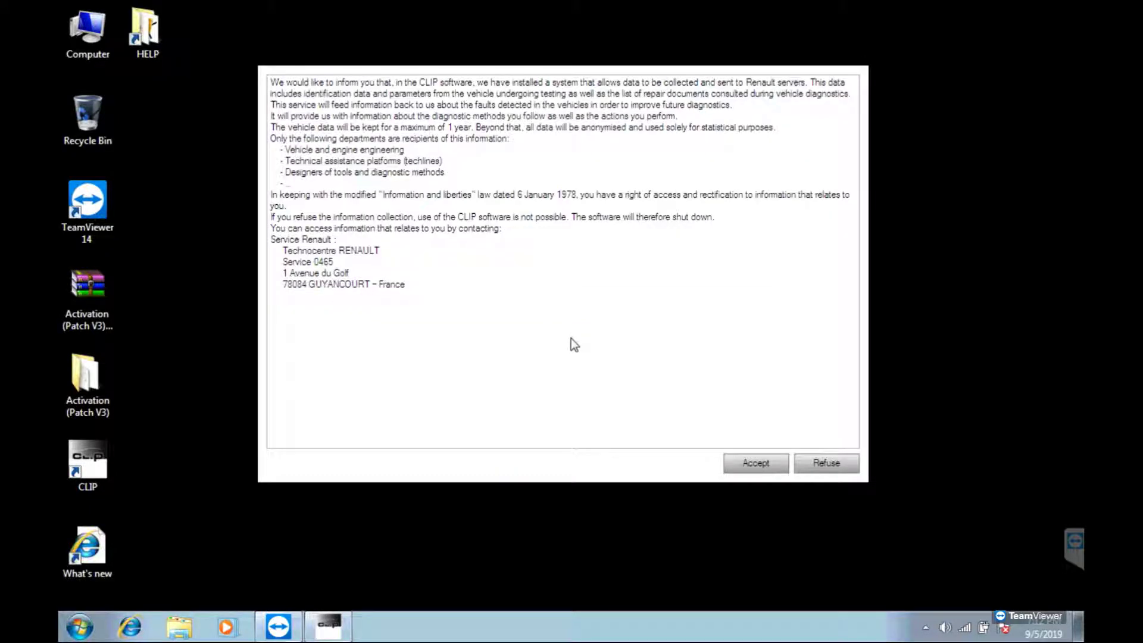
# - Accept the data notice, close CLIP INFO 183, and dismiss the No sensor detected error
pyautogui.click(768, 463)
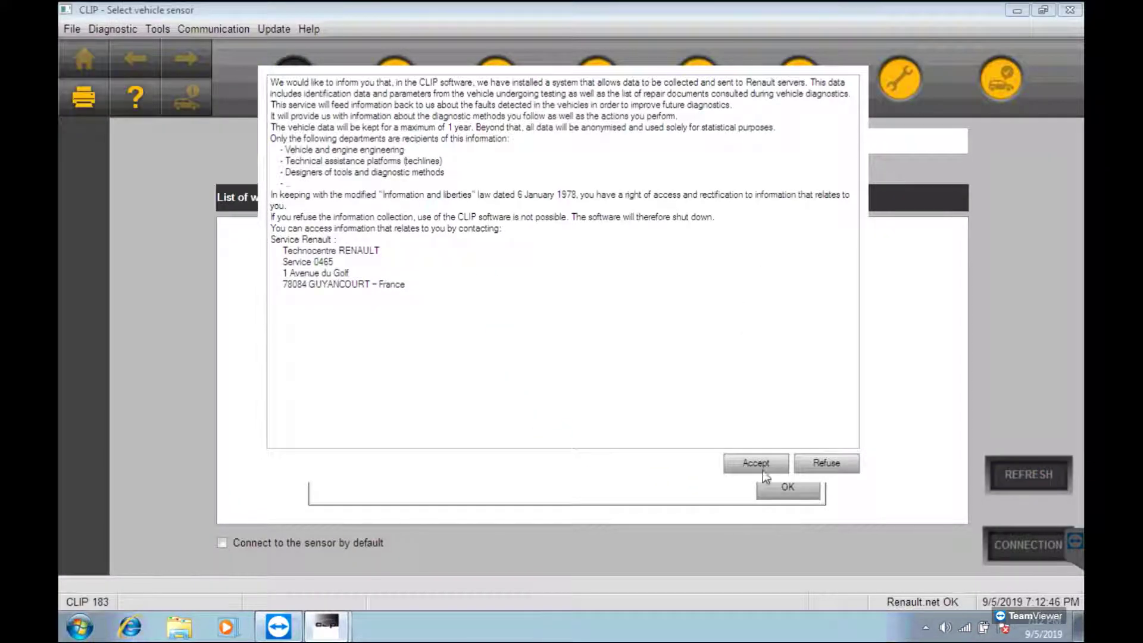
pyautogui.click(765, 464)
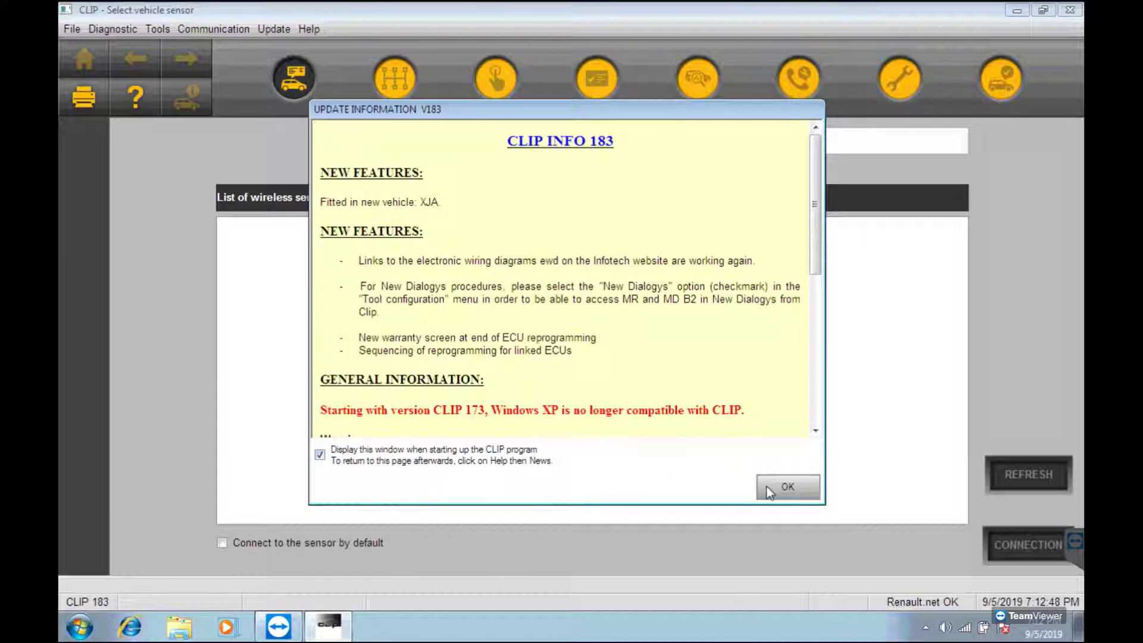
pyautogui.click(768, 486)
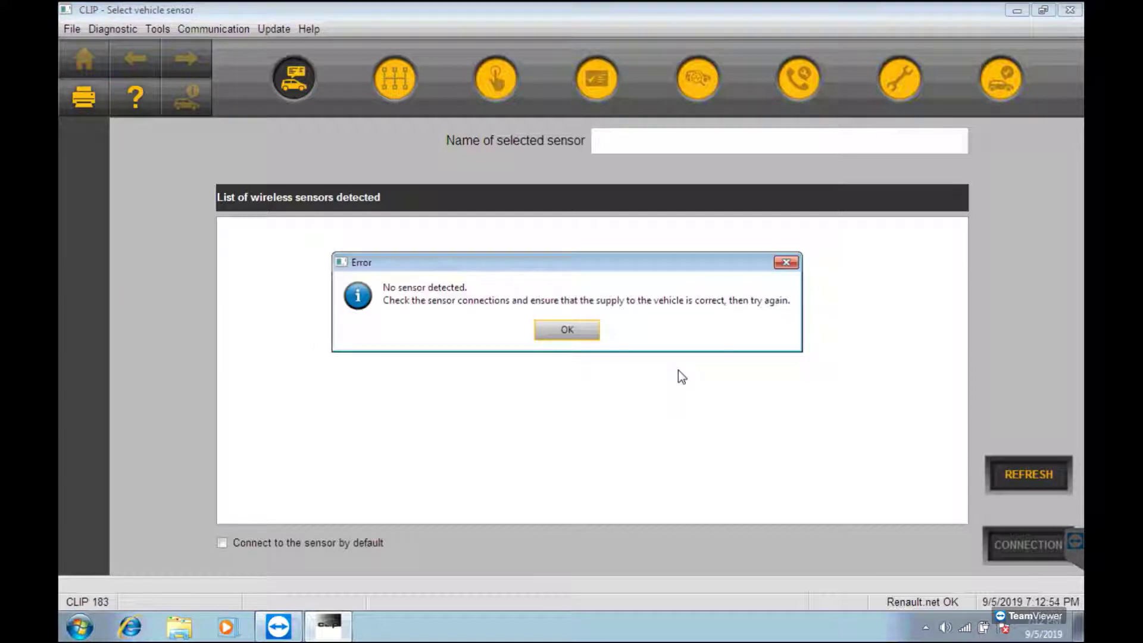
pyautogui.click(567, 329)
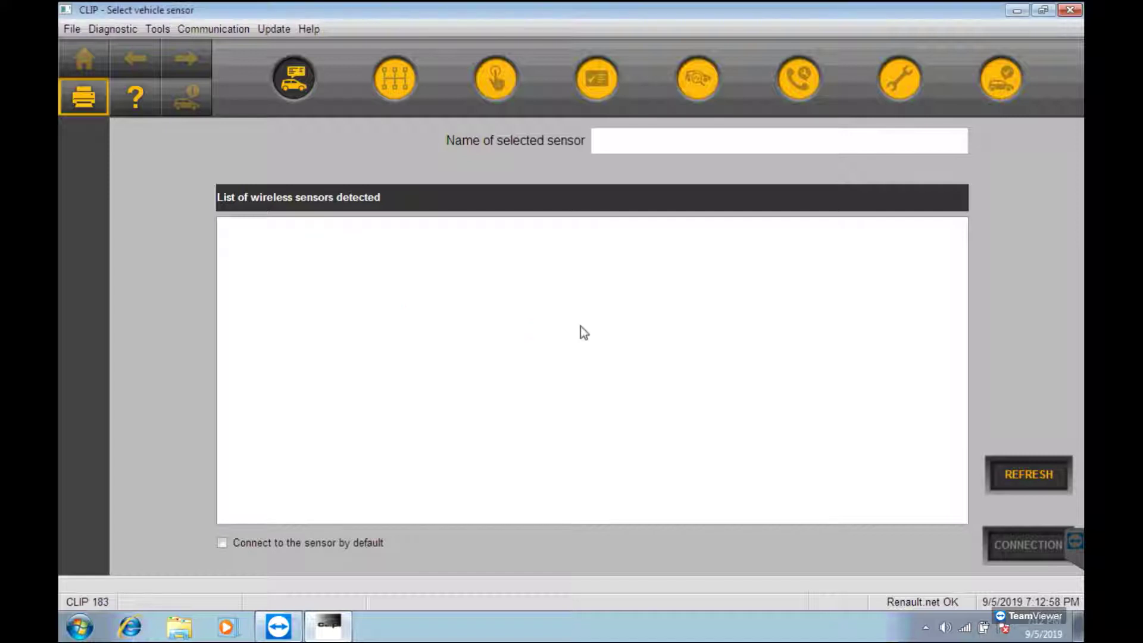